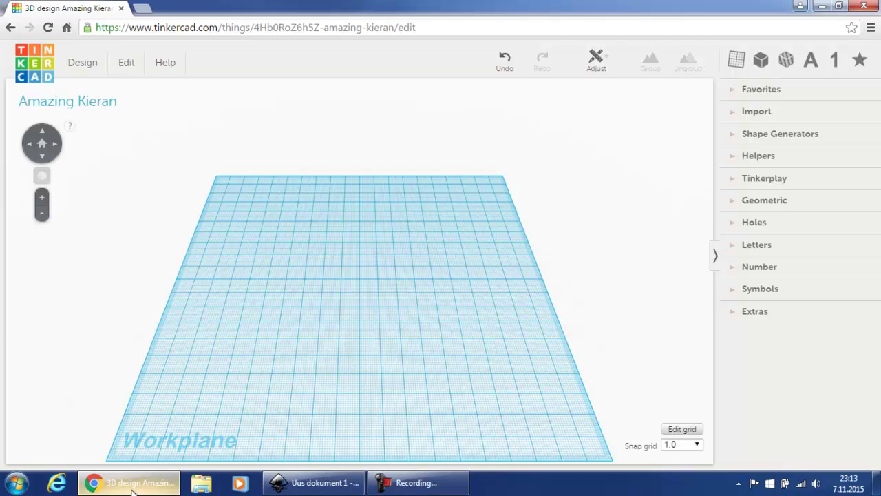
Switch to Inkscape and draw a closed freehand outline of a drooping elf hat with the Pencil tool, smoothing set to 34.
{"action": "left_click", "coordinate": [307, 486]}
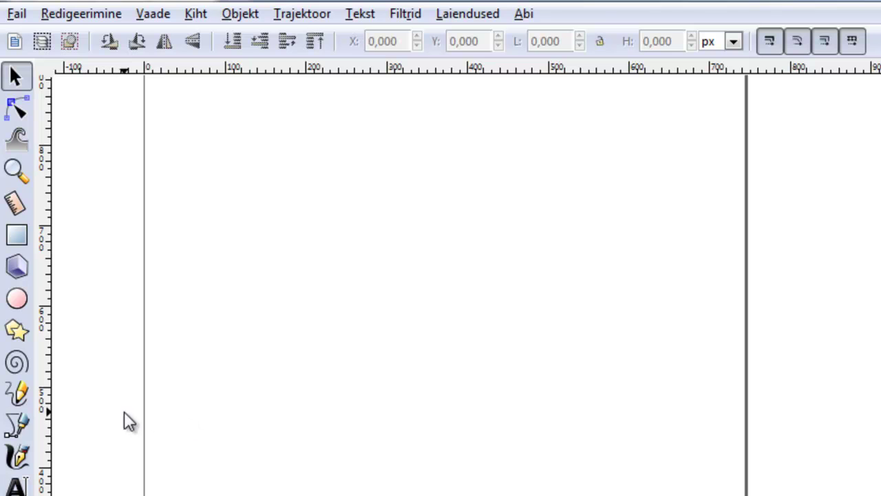
{"action": "left_click", "coordinate": [17, 398]}
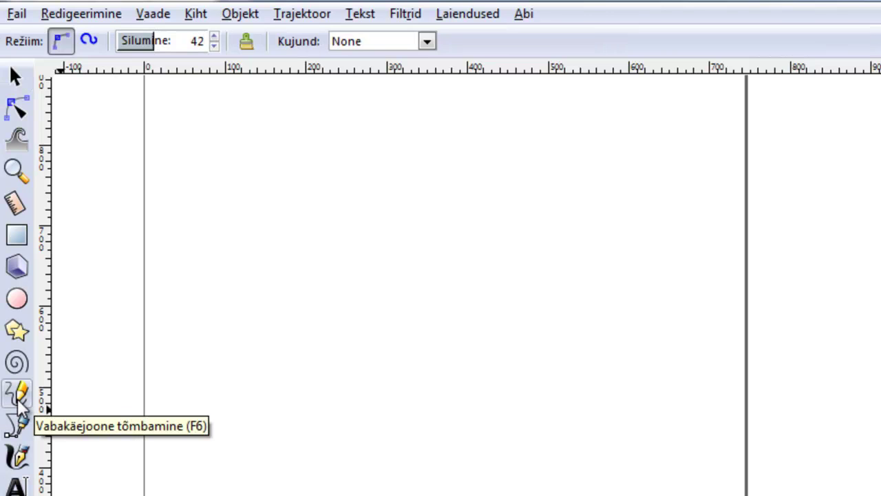
{"action": "mouse_move", "coordinate": [149, 41]}
{"action": "left_mouse_down"}
{"action": "mouse_move", "coordinate": [124, 41]}
{"action": "mouse_move", "coordinate": [144, 40]}
{"action": "left_mouse_up"}
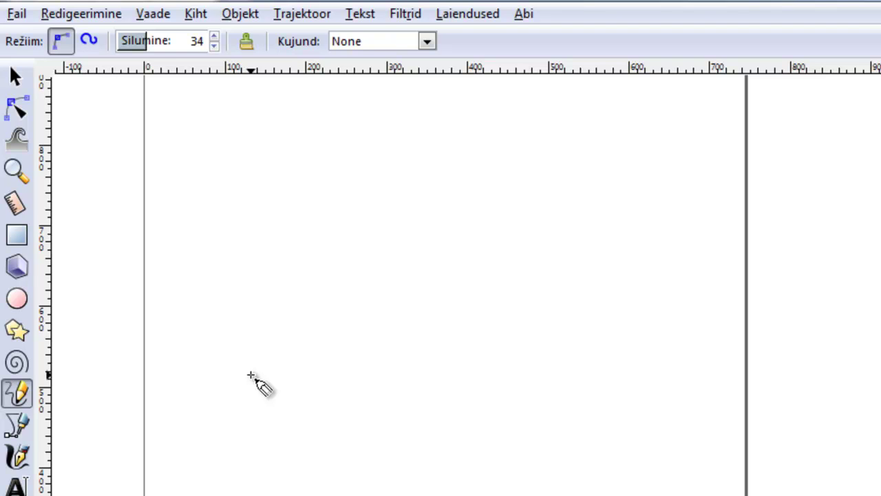
{"action": "mouse_move", "coordinate": [251, 375]}
{"action": "left_mouse_down"}
{"action": "mouse_move", "coordinate": [248, 312]}
{"action": "mouse_move", "coordinate": [274, 234]}
{"action": "mouse_move", "coordinate": [321, 200]}
{"action": "mouse_move", "coordinate": [438, 190]}
{"action": "mouse_move", "coordinate": [497, 230]}
{"action": "mouse_move", "coordinate": [577, 436]}
{"action": "mouse_move", "coordinate": [565, 486]}
{"action": "mouse_move", "coordinate": [510, 464]}
{"action": "mouse_move", "coordinate": [515, 440]}
{"action": "mouse_move", "coordinate": [446, 360]}
{"action": "mouse_move", "coordinate": [434, 422]}
{"action": "mouse_move", "coordinate": [387, 452]}
{"action": "mouse_move", "coordinate": [314, 457]}
{"action": "mouse_move", "coordinate": [254, 425]}
{"action": "mouse_move", "coordinate": [248, 375]}
{"action": "left_mouse_up"}
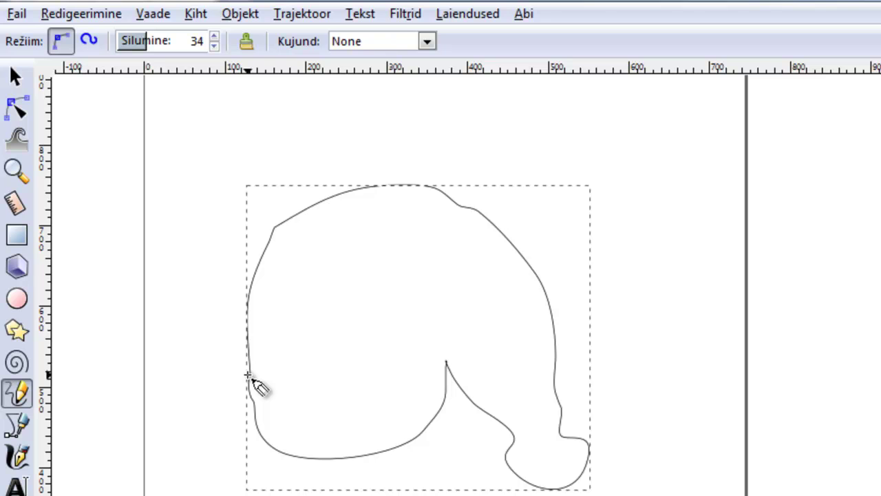
Reshape the lower-left curve of the hat outline by moving its two corner nodes slightly inward.
{"action": "left_click", "coordinate": [20, 110]}
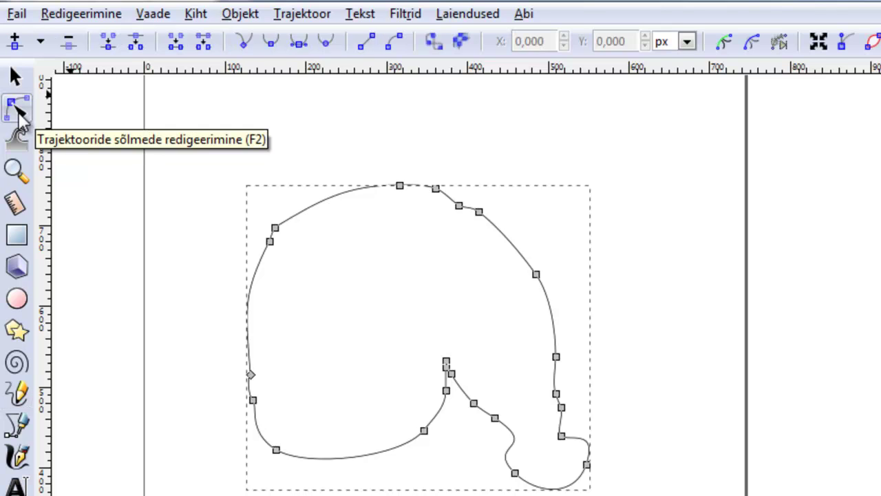
{"action": "left_click", "coordinate": [252, 404]}
{"action": "left_click_drag", "start_coordinate": [254, 401], "coordinate": [250, 406]}
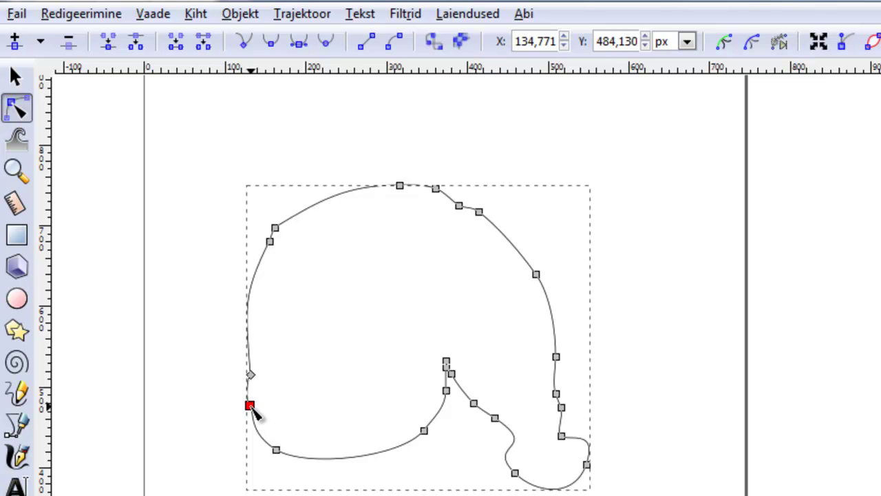
{"action": "left_click_drag", "start_coordinate": [276, 451], "coordinate": [294, 445]}
{"action": "left_click_drag", "start_coordinate": [250, 406], "coordinate": [256, 405]}
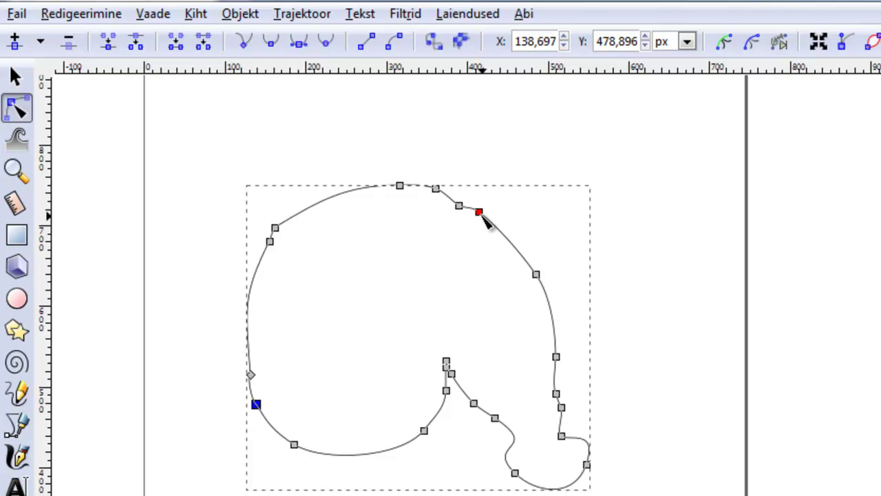
Move three nodes along the right edge of the hat outline inward to slim the drooping tip.
{"action": "left_click_drag", "start_coordinate": [479, 212], "coordinate": [480, 222]}
{"action": "left_click_drag", "start_coordinate": [537, 274], "coordinate": [517, 284]}
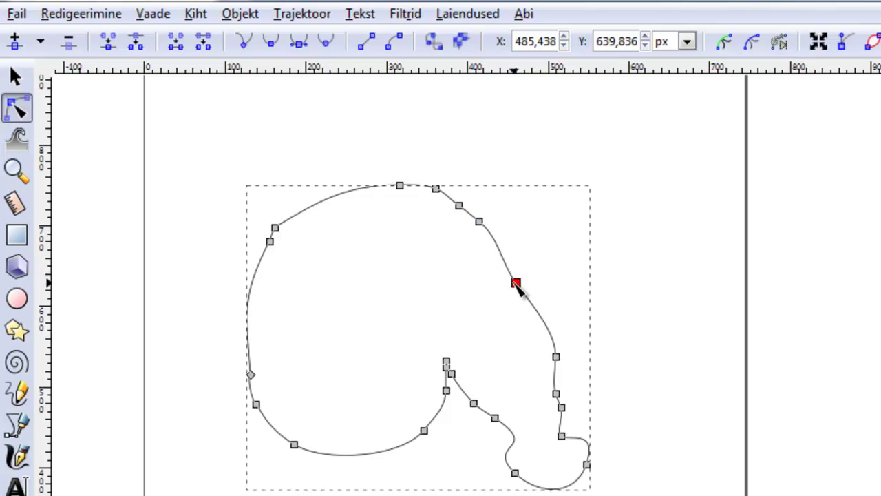
{"action": "left_click_drag", "start_coordinate": [557, 357], "coordinate": [543, 358]}
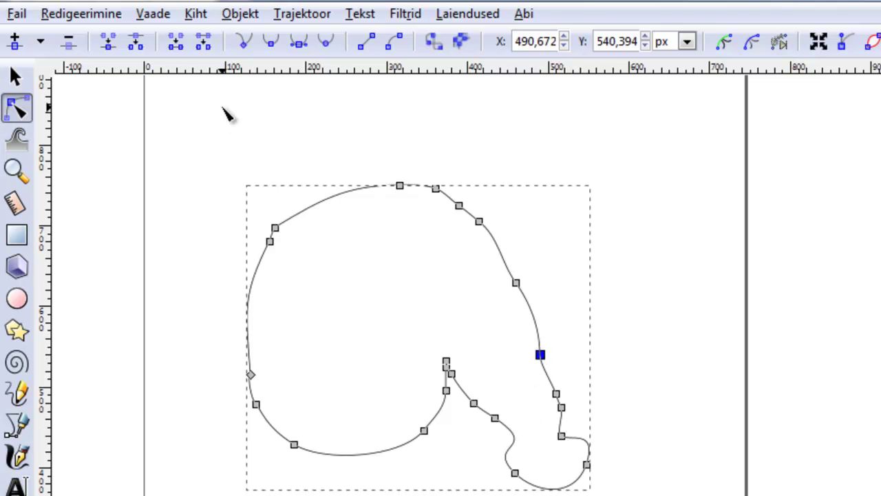
Save the drawing as an Inkscape SVG named pakapikk1 in the 7112015 folder.
{"action": "left_click", "coordinate": [18, 15]}
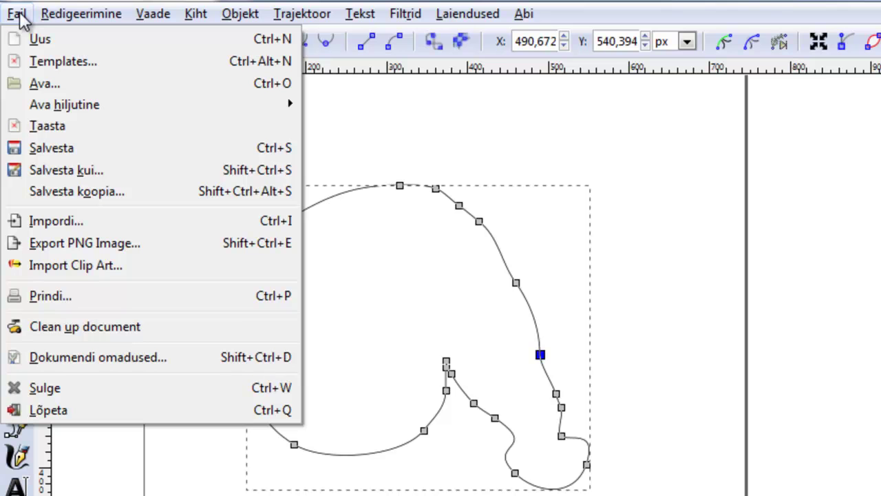
{"action": "left_click", "coordinate": [75, 171]}
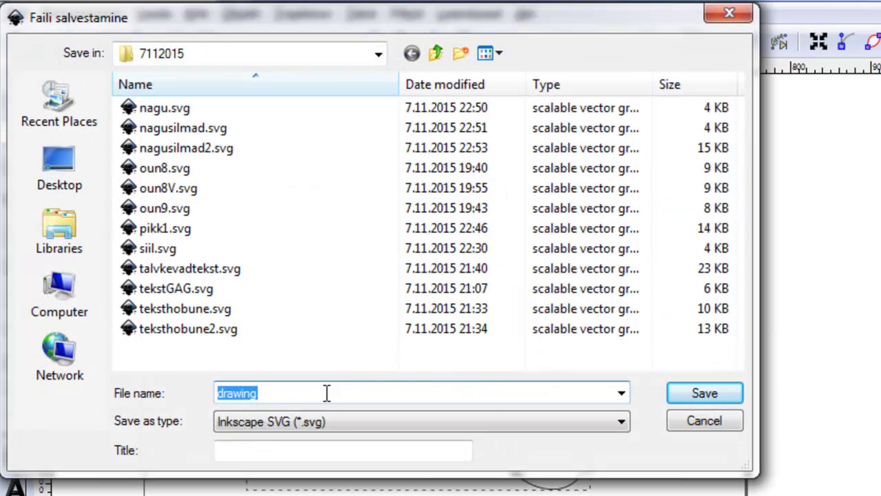
{"action": "type", "text": "pakapik"}
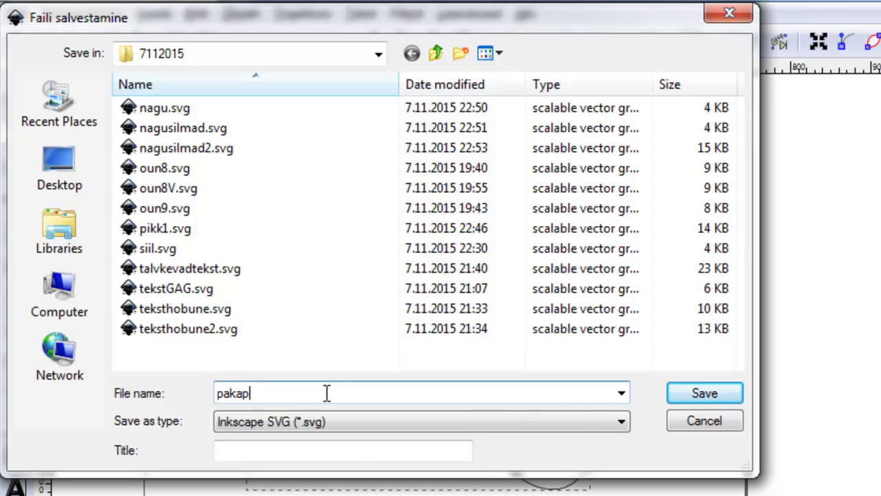
{"action": "type", "text": "k1"}
{"action": "left_click", "coordinate": [704, 393]}
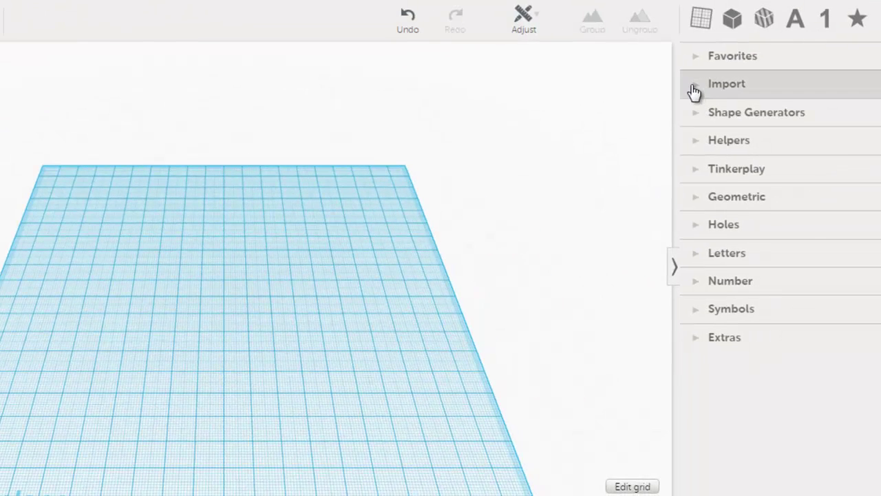
Import pakapikk1.svg onto the workplane at 10% scale and 10 mm height.
{"action": "left_click", "coordinate": [694, 87]}
{"action": "left_click", "coordinate": [707, 183]}
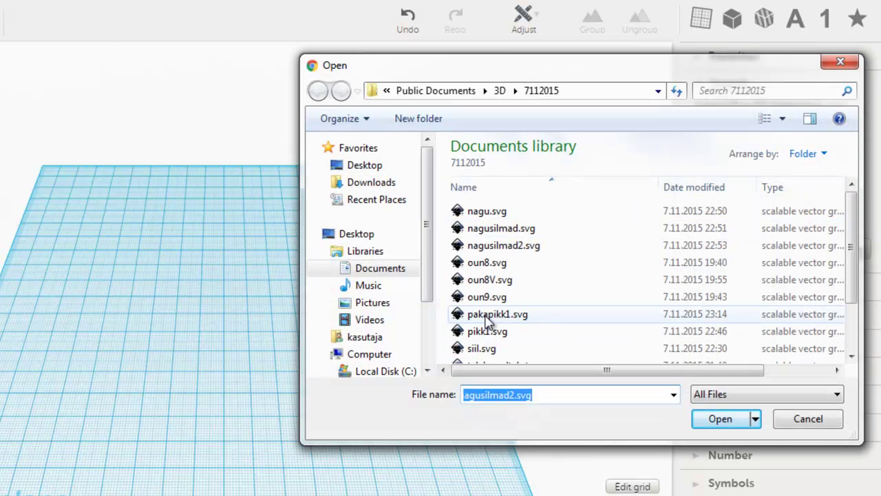
{"action": "left_click", "coordinate": [486, 316]}
{"action": "left_click", "coordinate": [720, 419]}
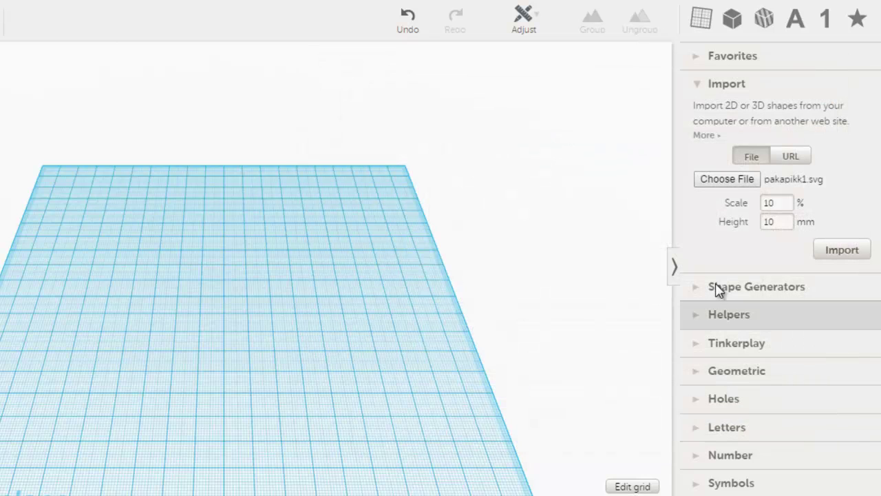
{"action": "left_click", "coordinate": [841, 252]}
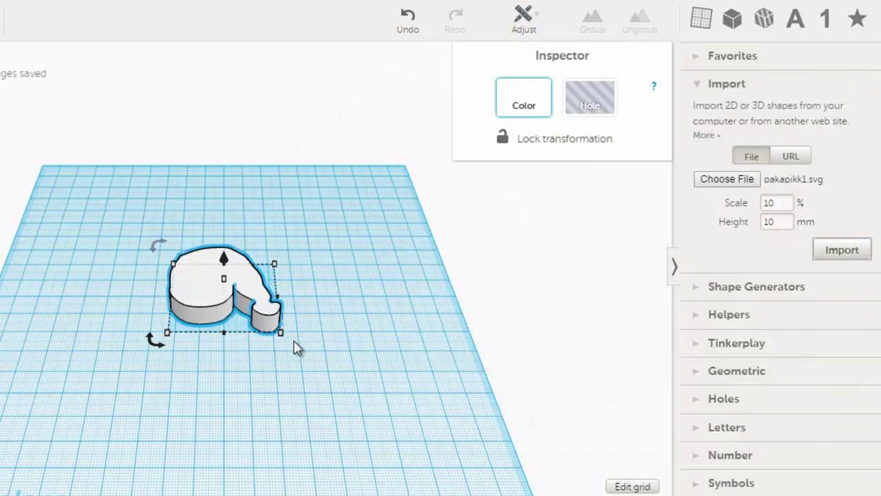
Enlarge the imported solid hat to about 48.6 × 46.07 mm and move it toward the workplane's left side.
{"action": "left_click_drag", "start_coordinate": [281, 337], "coordinate": [289, 345]}
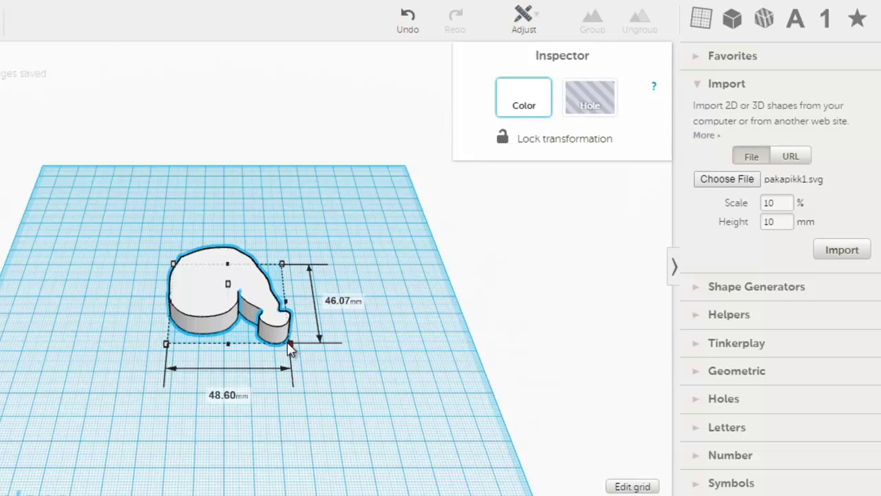
{"action": "left_click_drag", "start_coordinate": [205, 298], "coordinate": [98, 280]}
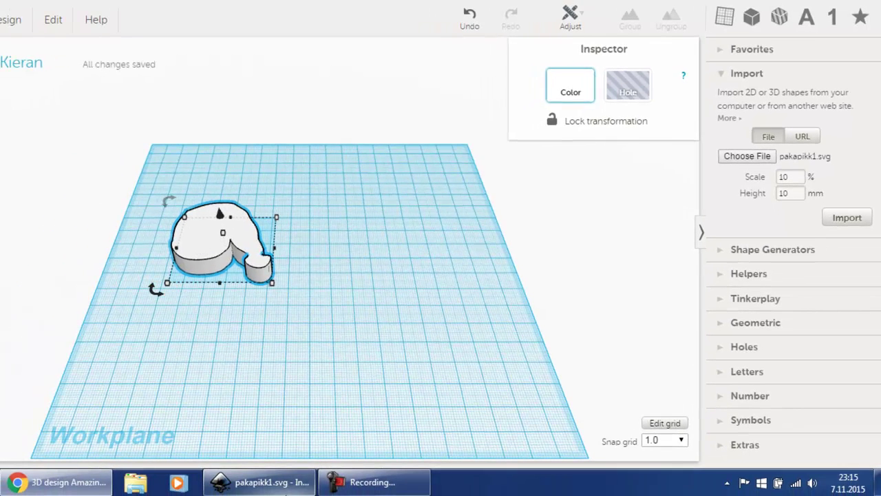
Switch to Inkscape and convert the hat outline's stroke to a path.
{"action": "left_click", "coordinate": [260, 490]}
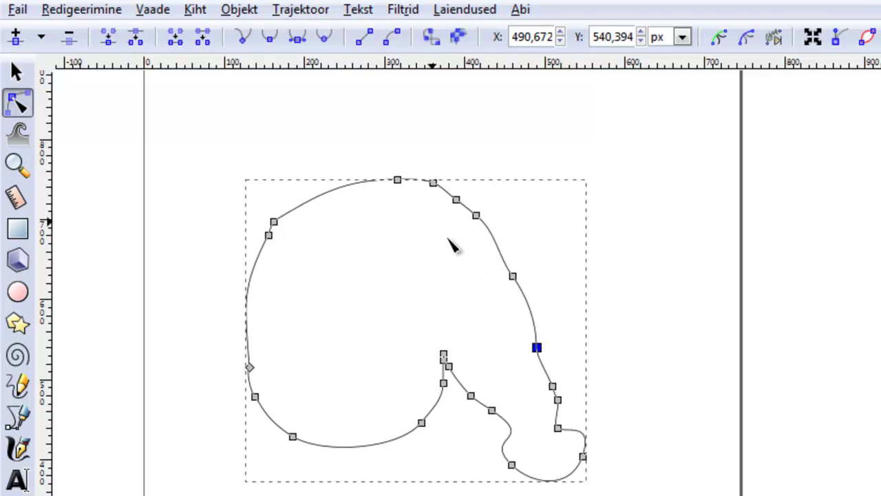
{"action": "left_click", "coordinate": [301, 10]}
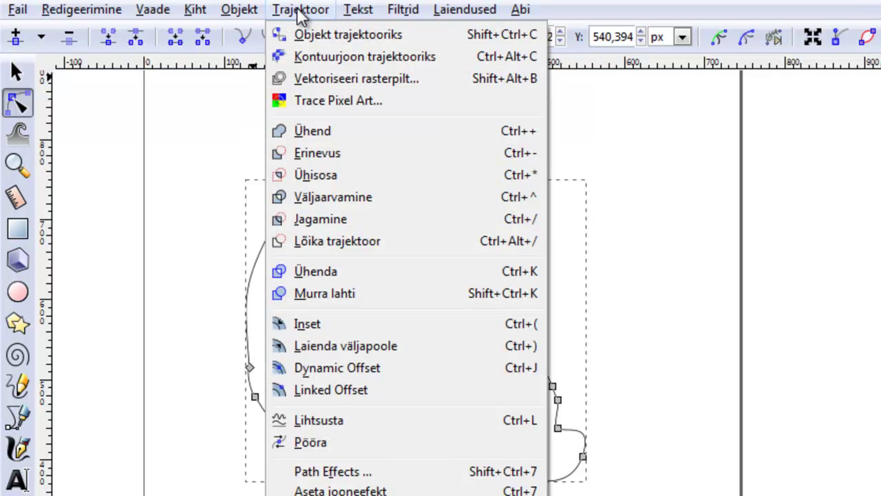
{"action": "left_click", "coordinate": [306, 60]}
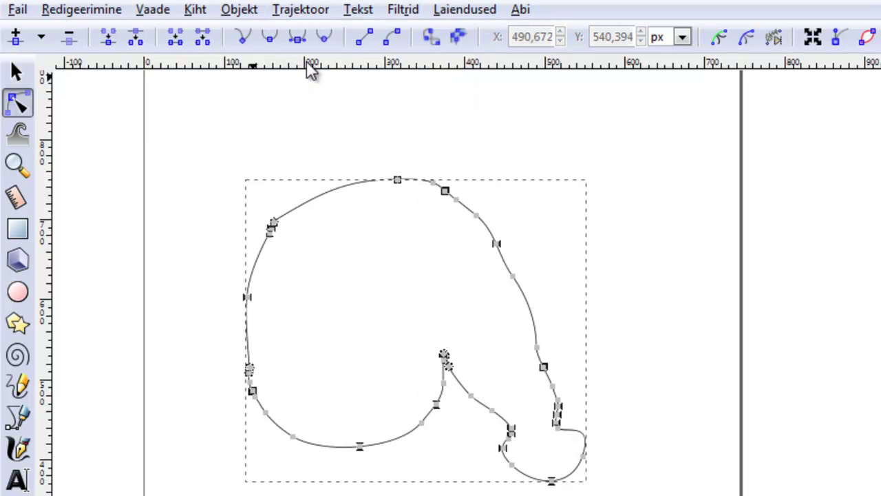
Apply a Dynamic Offset to the hat outline and expand it into a moderately thick black band.
{"action": "left_click", "coordinate": [304, 13]}
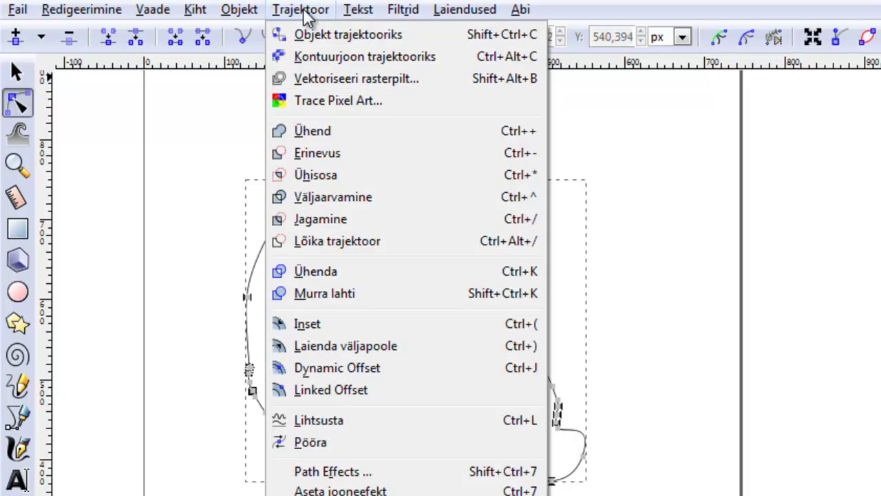
{"action": "left_click", "coordinate": [358, 369]}
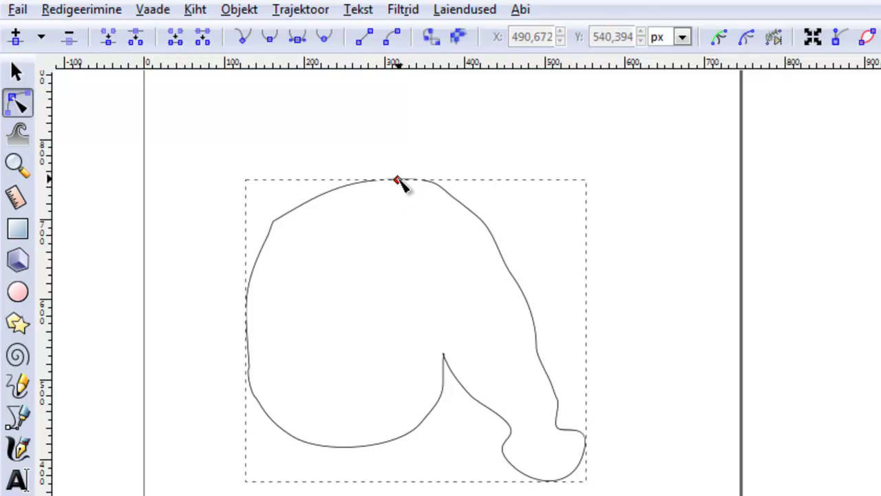
{"action": "left_click_drag", "start_coordinate": [397, 180], "coordinate": [398, 187]}
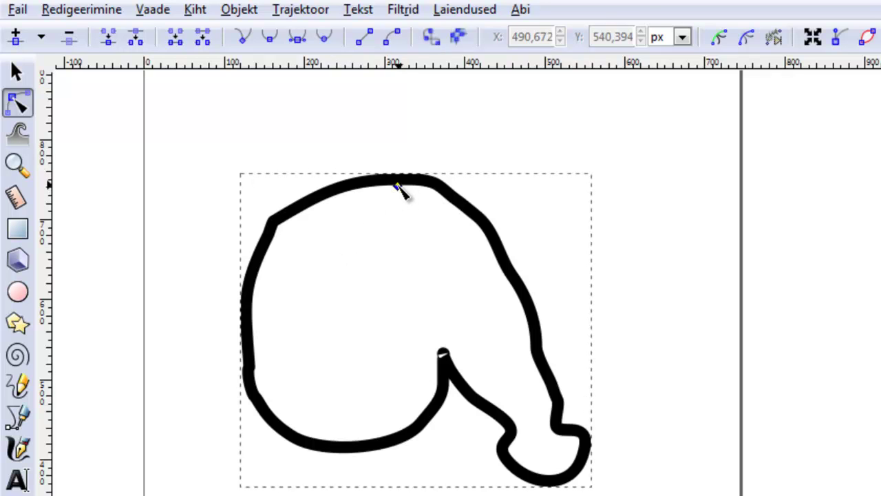
{"action": "left_click_drag", "start_coordinate": [398, 187], "coordinate": [398, 185]}
{"action": "left_click_drag", "start_coordinate": [398, 184], "coordinate": [398, 186]}
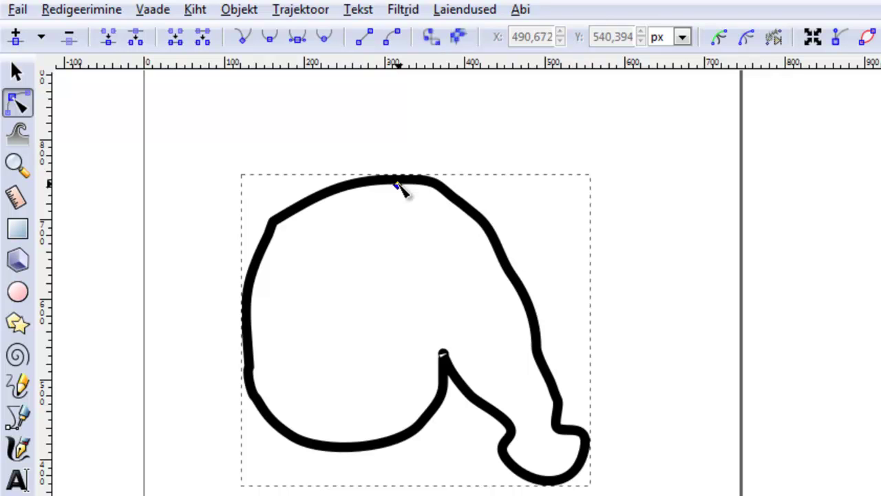
Save the thickened outline as a new SVG file named pakapikk2.
{"action": "left_click", "coordinate": [16, 10]}
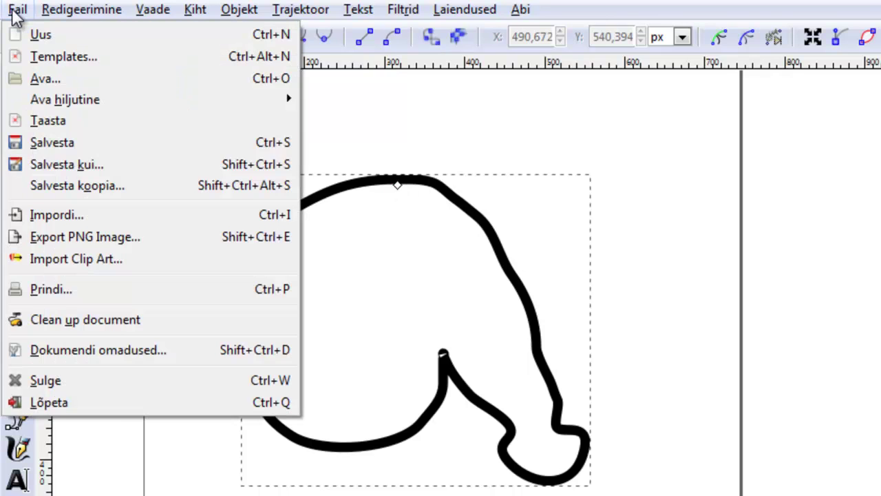
{"action": "left_click", "coordinate": [67, 164]}
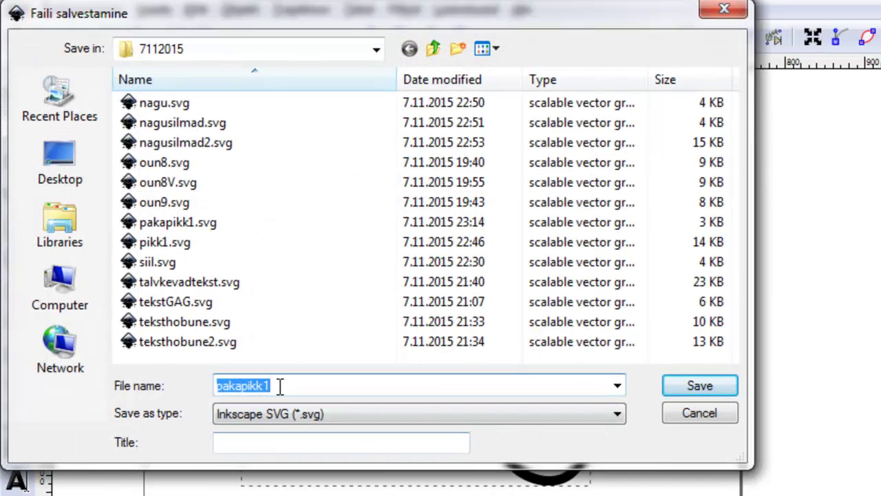
{"action": "left_click", "coordinate": [281, 387]}
{"action": "key", "text": "BackSpace"}
{"action": "type", "text": "2"}
{"action": "key", "text": "Return"}
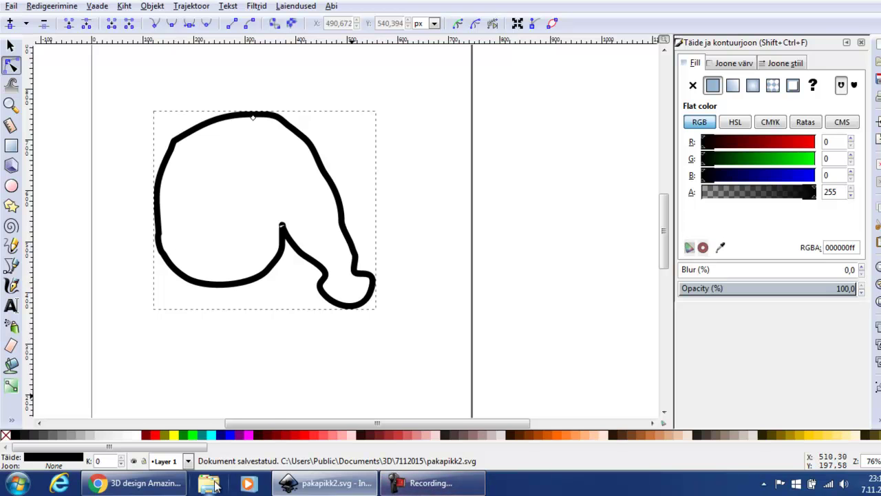
Switch to Tinkercad and import pakapikk2.svg onto the workplane at 10% scale and 10 mm height.
{"action": "left_click", "coordinate": [158, 484]}
{"action": "left_click", "coordinate": [538, 292]}
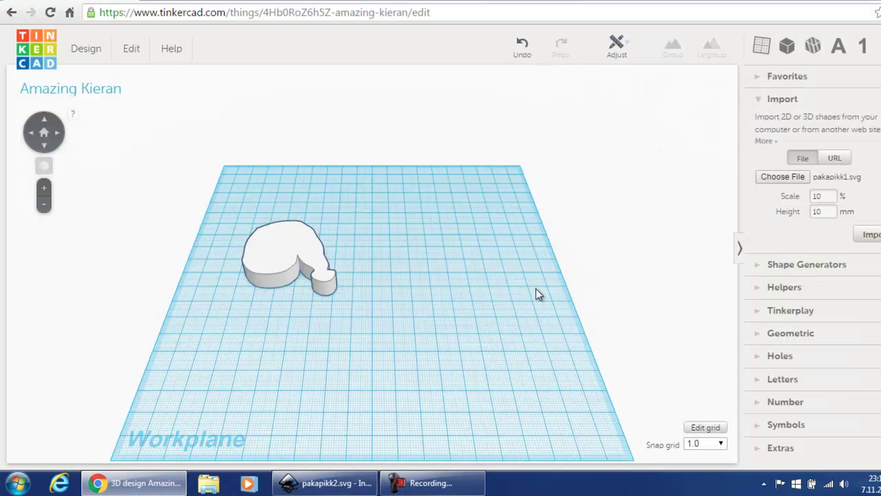
{"action": "left_click", "coordinate": [772, 178]}
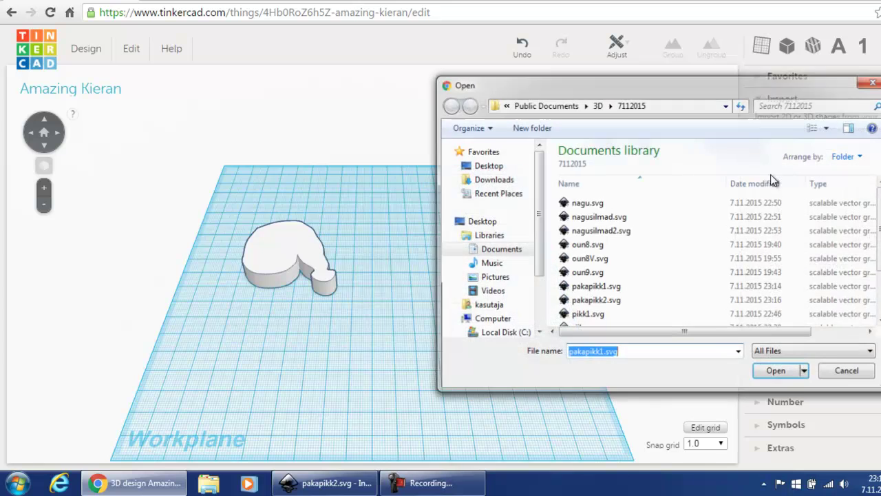
{"action": "left_click", "coordinate": [606, 301]}
{"action": "left_click", "coordinate": [777, 372]}
{"action": "left_click", "coordinate": [866, 235]}
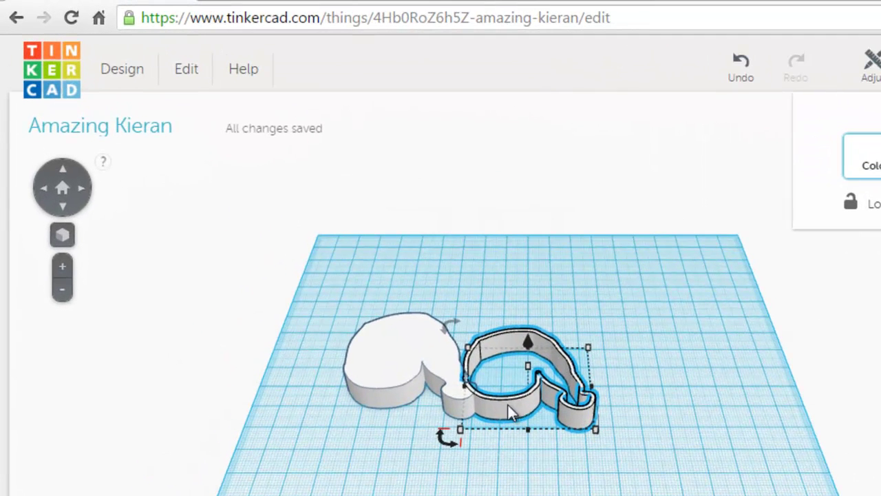
Move the hollow hat to the right, clear of the solid hat, and enlarge it slightly from its front corner.
{"action": "left_click_drag", "start_coordinate": [508, 405], "coordinate": [563, 394]}
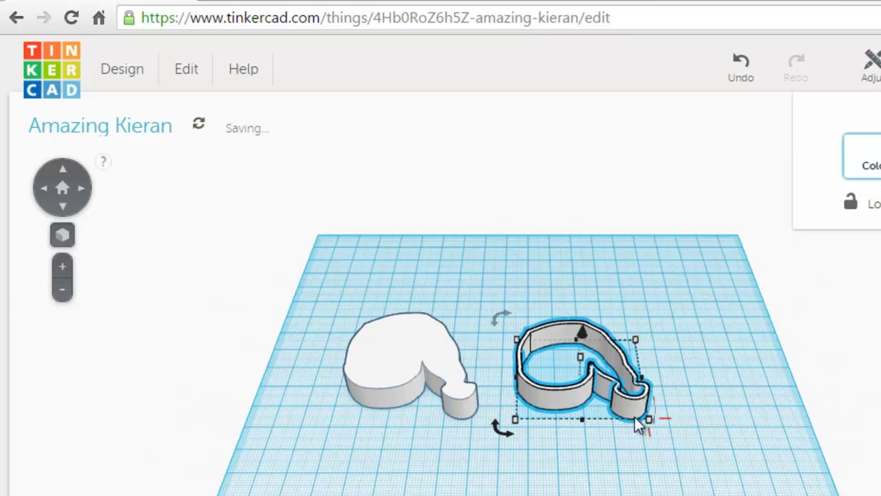
{"action": "left_click_drag", "start_coordinate": [648, 423], "coordinate": [658, 436]}
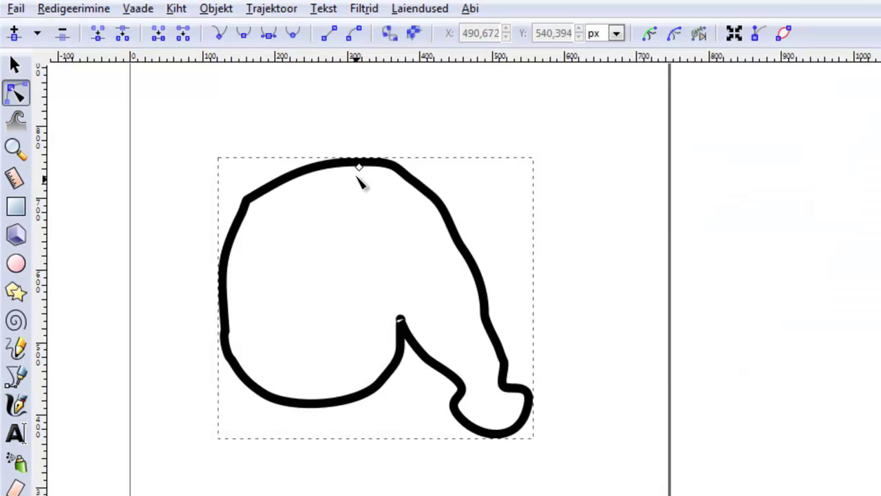
Widen the hat outline's dynamic offset into a thick black band and save it as a new SVG file named pakapikk3.
{"action": "left_click_drag", "start_coordinate": [358, 172], "coordinate": [359, 177]}
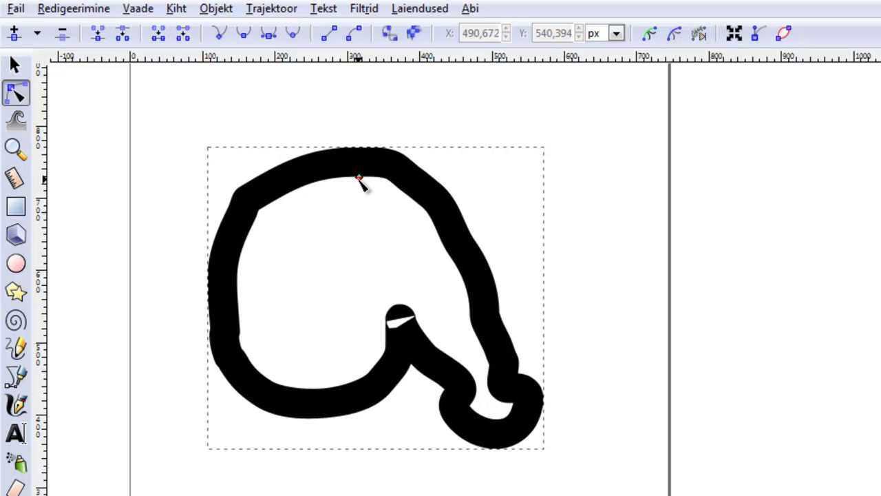
{"action": "left_click", "coordinate": [17, 8]}
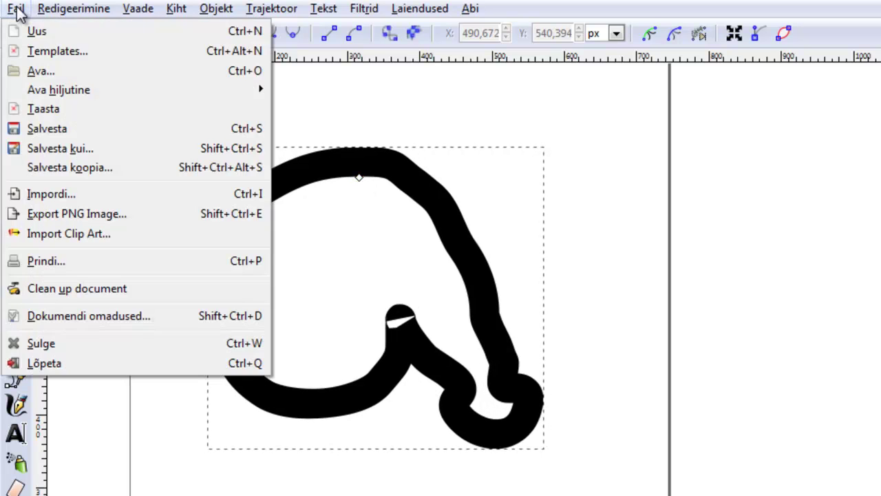
{"action": "left_click", "coordinate": [64, 148]}
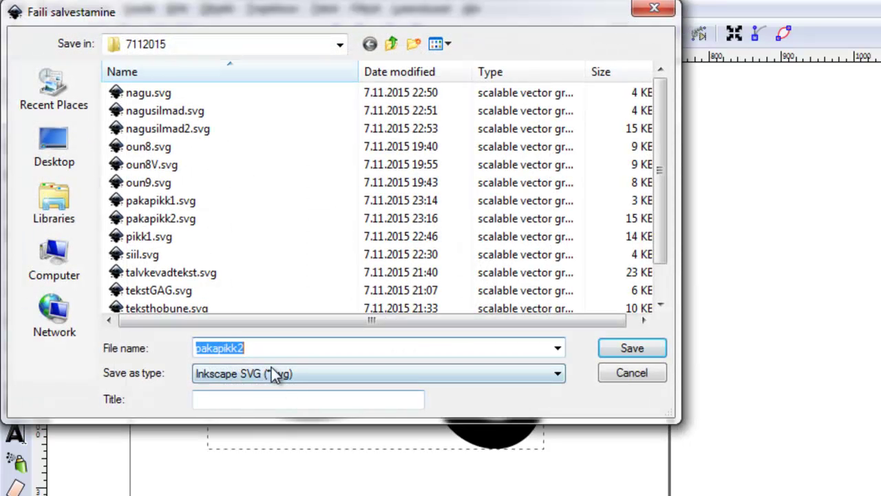
{"action": "left_click", "coordinate": [256, 348]}
{"action": "key", "text": "BackSpace"}
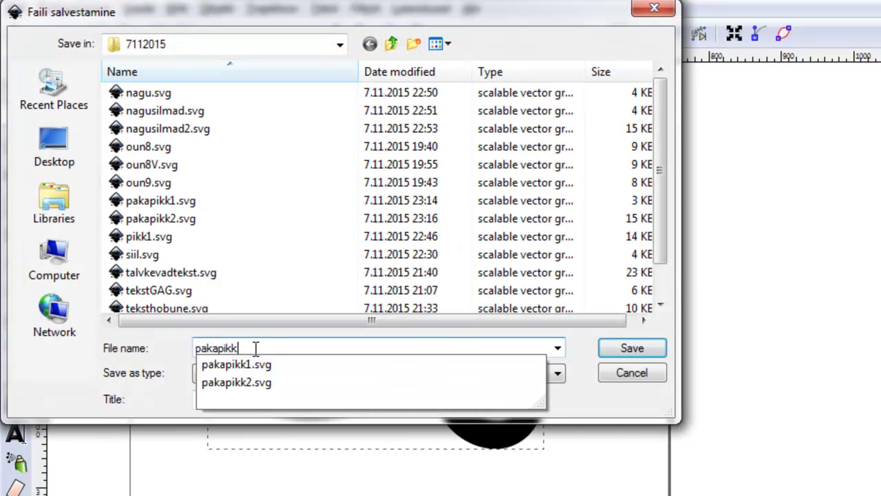
{"action": "type", "text": "3"}
{"action": "key", "text": "Return"}
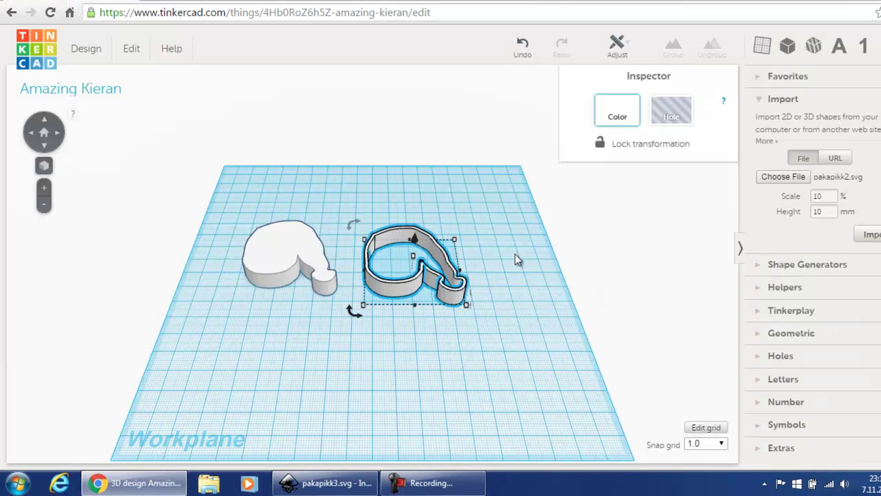
Switch to Tinkercad and import pakapikk3.svg onto the workplane at 10% scale and 10 mm height.
{"action": "left_click", "coordinate": [494, 301]}
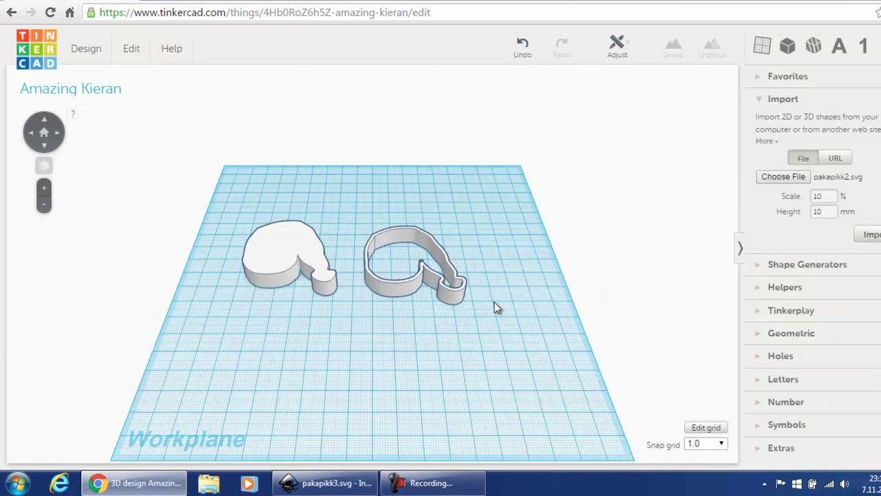
{"action": "left_click", "coordinate": [791, 176]}
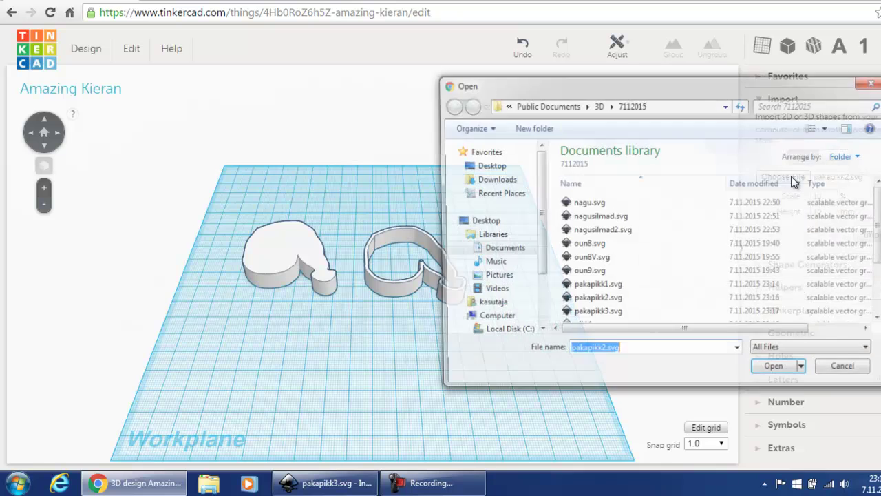
{"action": "left_click", "coordinate": [593, 315]}
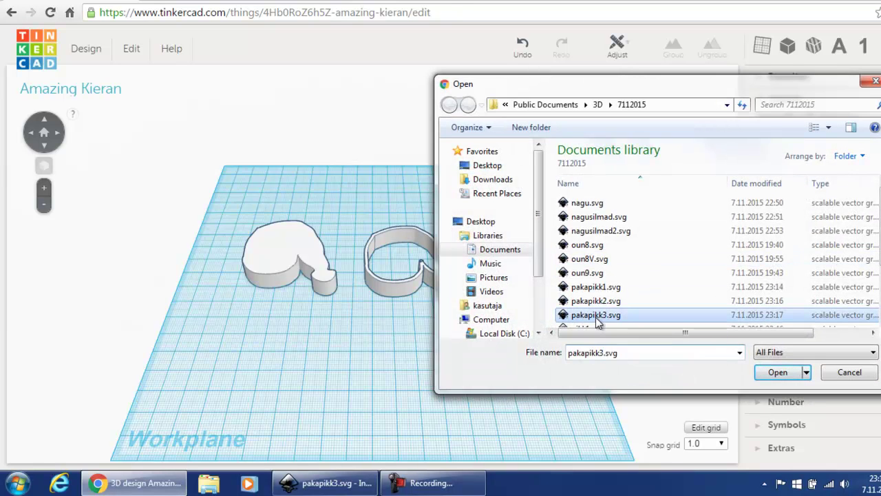
{"action": "left_click", "coordinate": [778, 372]}
{"action": "left_click", "coordinate": [872, 234]}
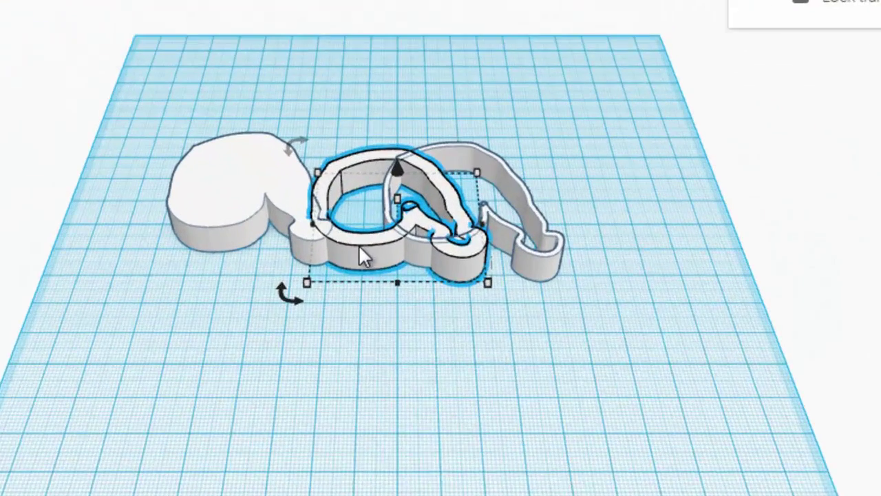
Move the thick-walled hat outline clear in front of the other two hats and reduce its height to 2 mm.
{"action": "left_click_drag", "start_coordinate": [363, 256], "coordinate": [383, 365]}
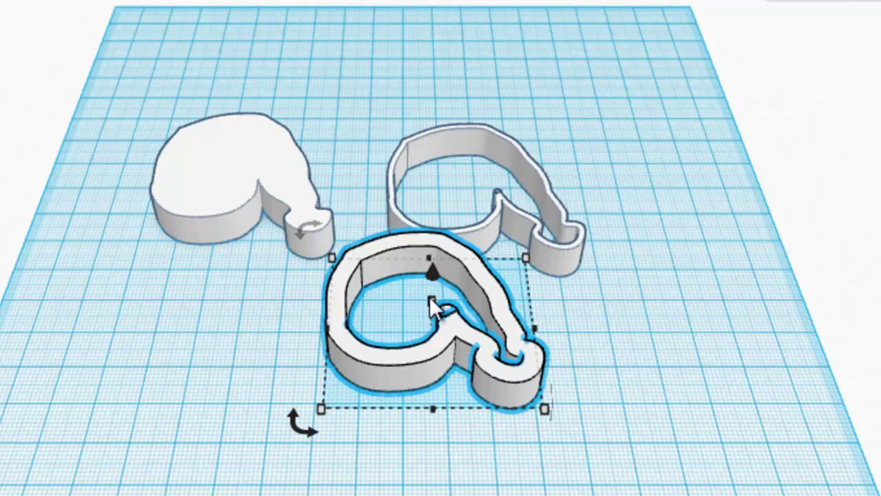
{"action": "left_click_drag", "start_coordinate": [429, 296], "coordinate": [429, 318]}
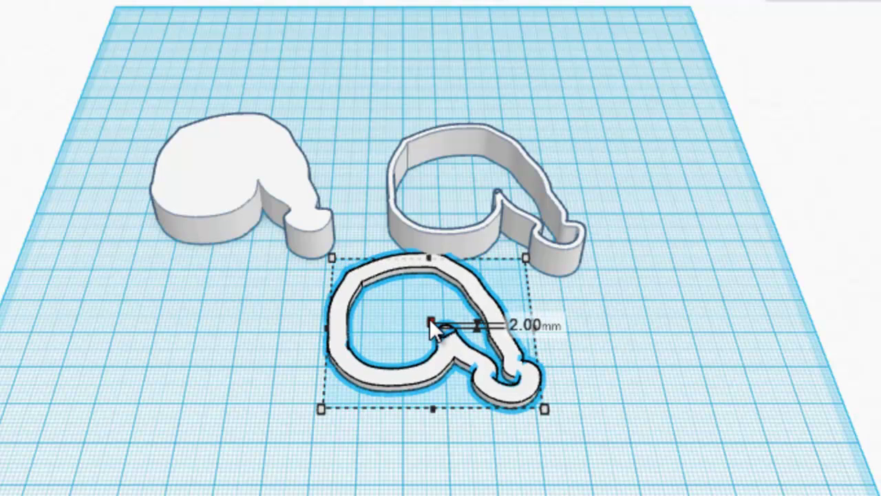
{"action": "left_click_drag", "start_coordinate": [429, 318], "coordinate": [429, 318]}
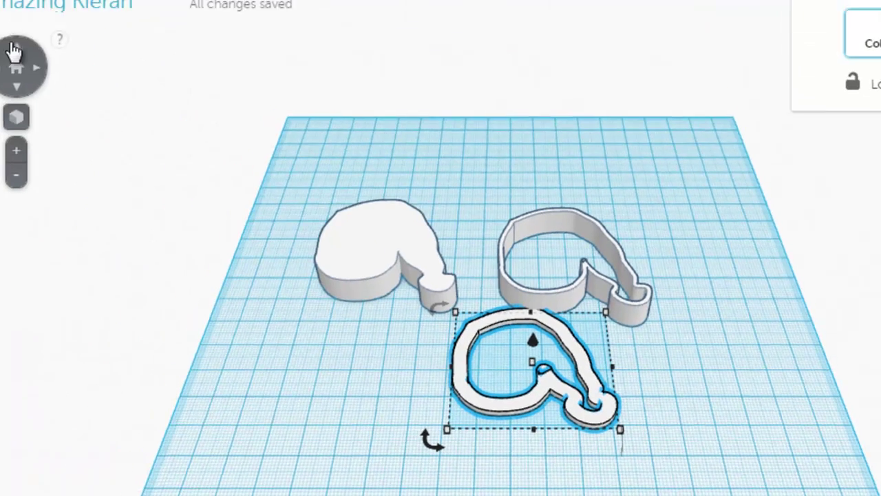
View the workplane from higher up and move the tall thin-walled hat onto the flat, wide hat outline.
{"action": "left_click", "coordinate": [39, 63]}
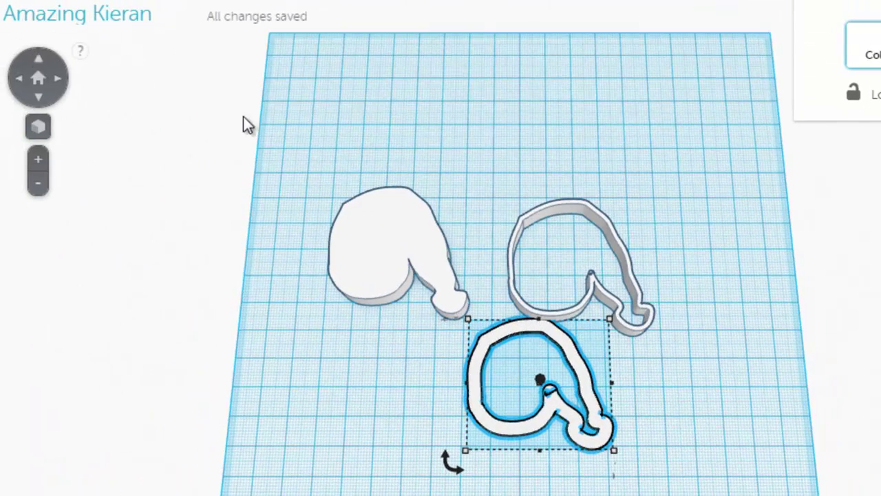
{"action": "left_click_drag", "start_coordinate": [523, 301], "coordinate": [500, 364]}
{"action": "left_click", "coordinate": [658, 233]}
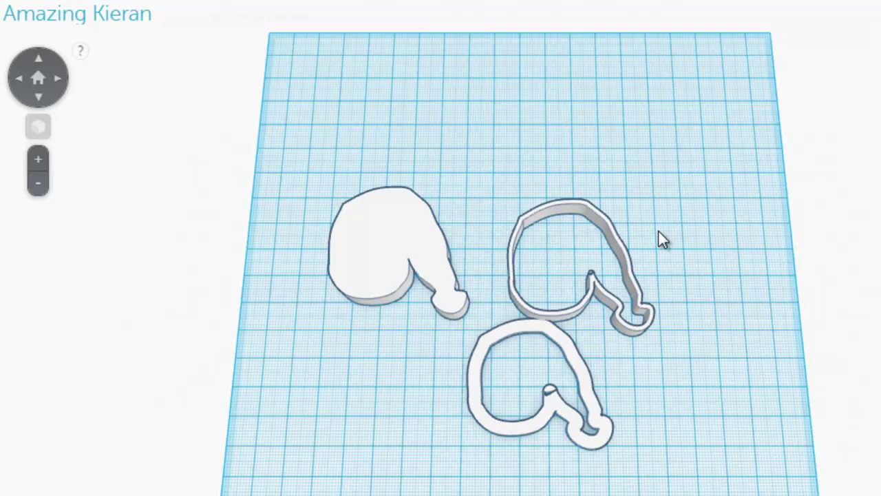
{"action": "left_click_drag", "start_coordinate": [606, 239], "coordinate": [578, 356]}
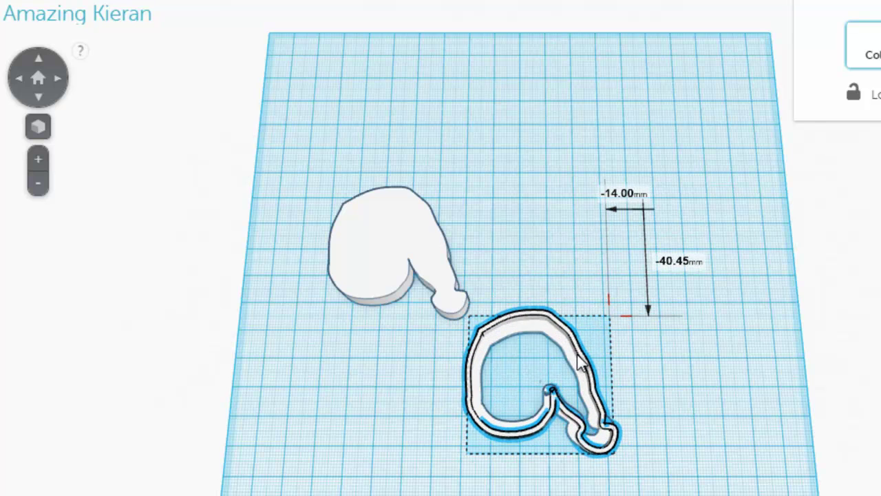
Shrink the thin-walled hat to a 45 mm depth and shift it slightly right and toward the front over the wide outline.
{"action": "left_click_drag", "start_coordinate": [614, 451], "coordinate": [606, 444]}
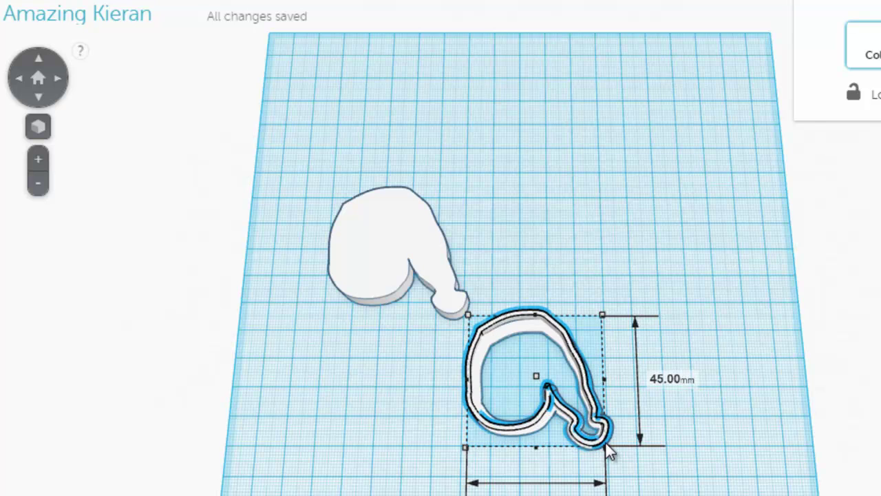
{"action": "left_click", "coordinate": [486, 326]}
{"action": "key", "text": "Right"}
{"action": "key", "text": "Right"}
{"action": "key", "text": "Down"}
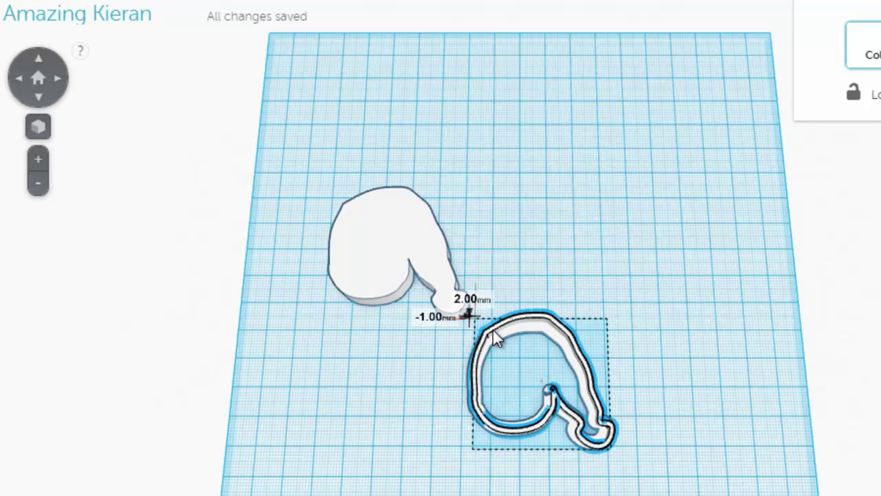
{"action": "key", "text": "Right"}
{"action": "key", "text": "Down"}
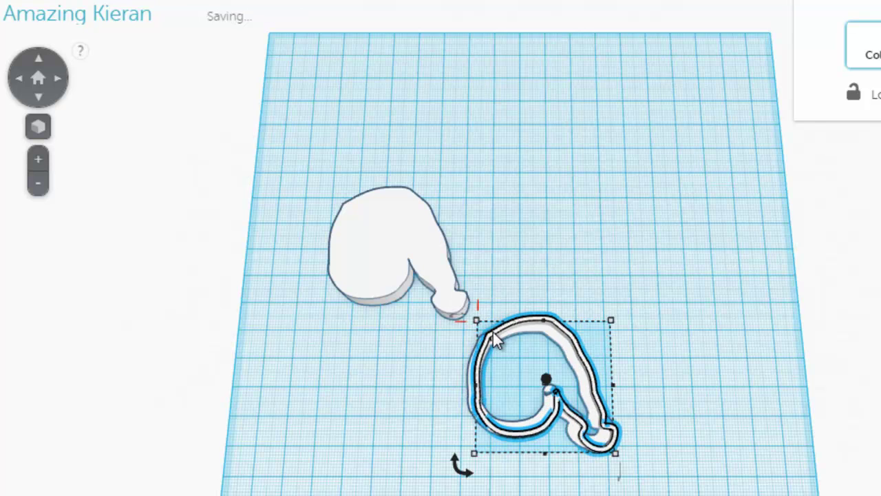
Resize the thin-walled hat to 45 mm wide by 41 mm deep so its wall sits within the wide base outline.
{"action": "left_click_drag", "start_coordinate": [615, 453], "coordinate": [605, 448]}
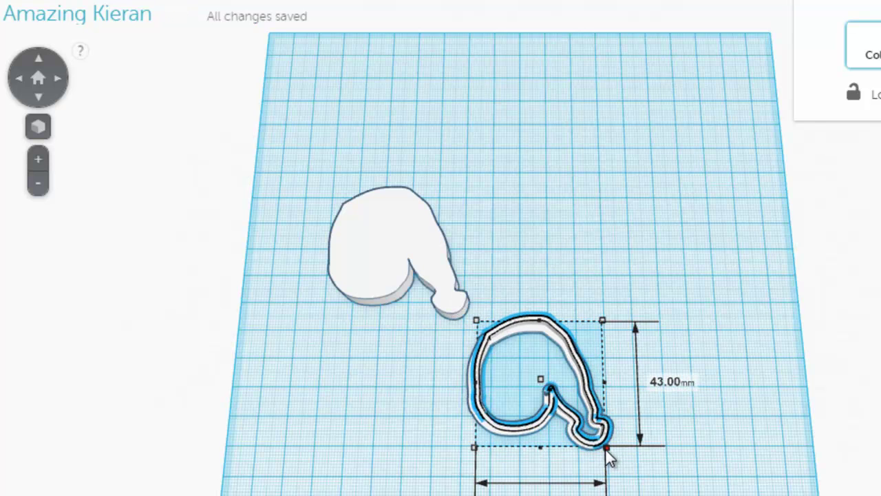
{"action": "left_click_drag", "start_coordinate": [476, 321], "coordinate": [476, 324]}
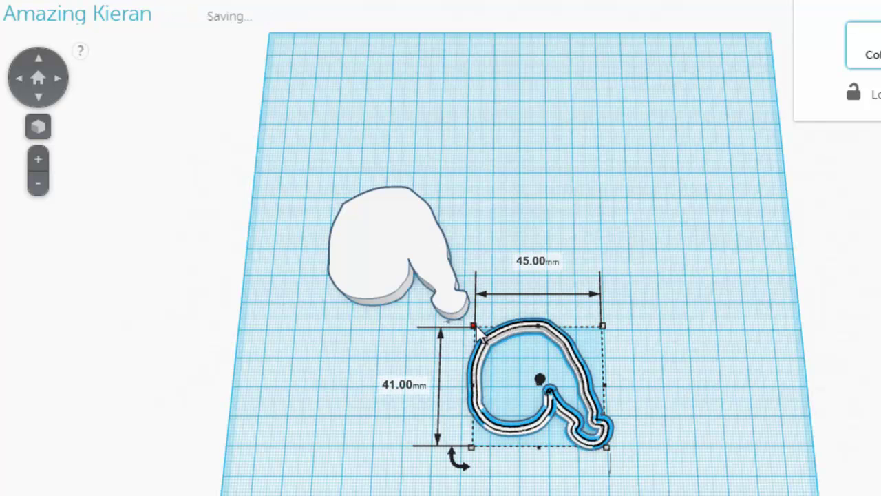
{"action": "left_click", "coordinate": [723, 237]}
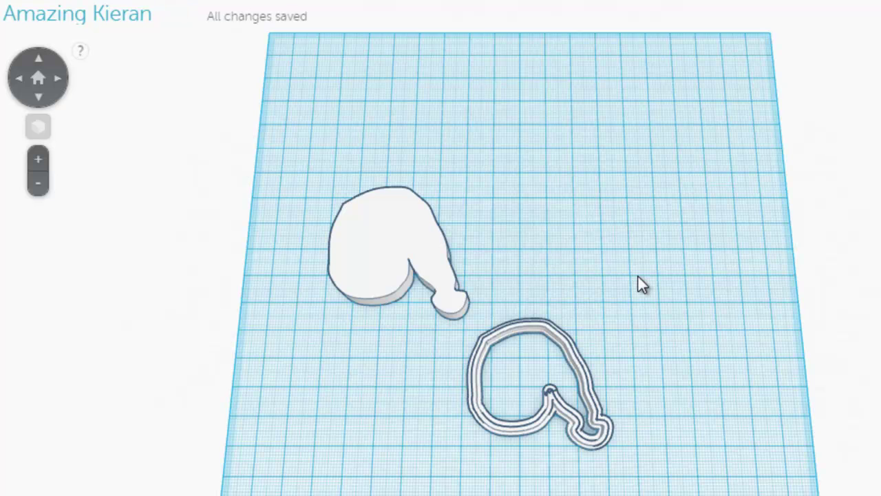
Group the thin-walled hat with its flat base outline and move the group to the front right of the workplane.
{"action": "left_click_drag", "start_coordinate": [473, 381], "coordinate": [476, 486]}
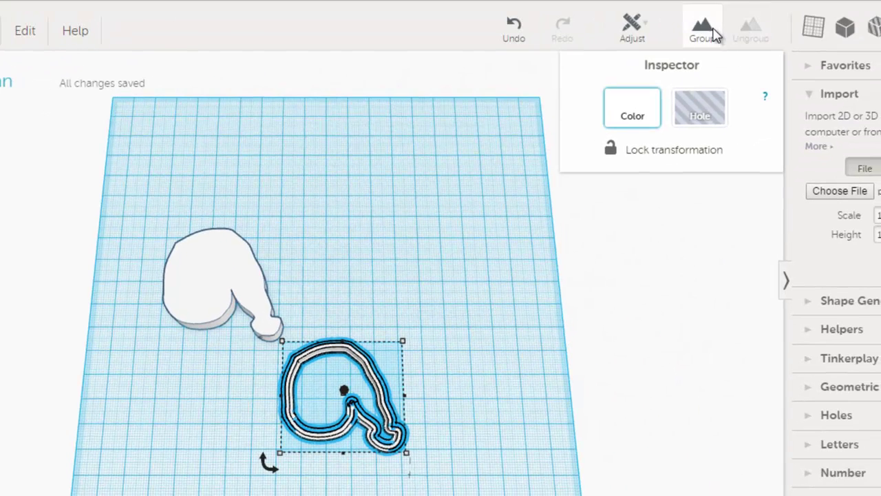
{"action": "left_click", "coordinate": [714, 31]}
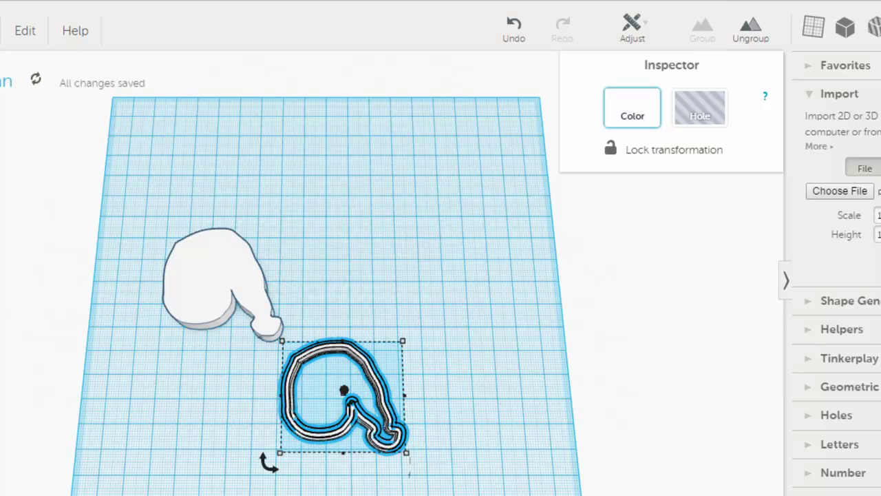
{"action": "right_click_drag", "start_coordinate": [266, 368], "coordinate": [265, 320]}
{"action": "left_click_drag", "start_coordinate": [336, 392], "coordinate": [367, 372]}
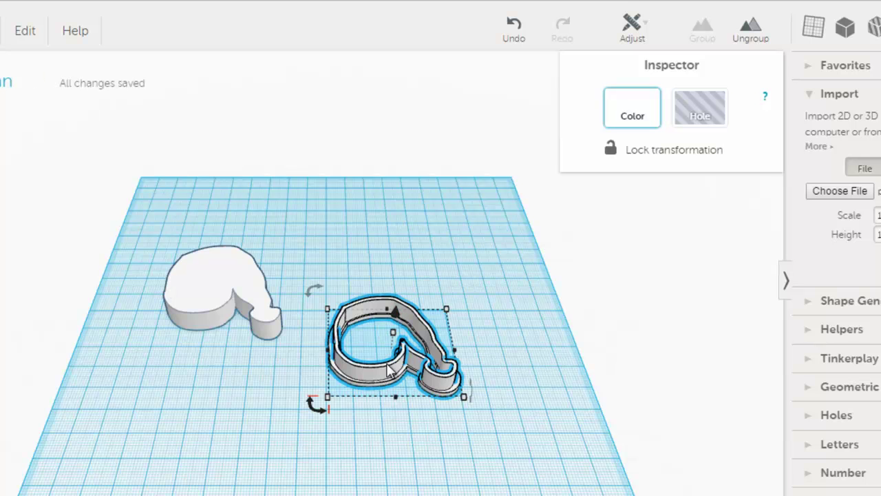
{"action": "left_click_drag", "start_coordinate": [384, 375], "coordinate": [446, 410]}
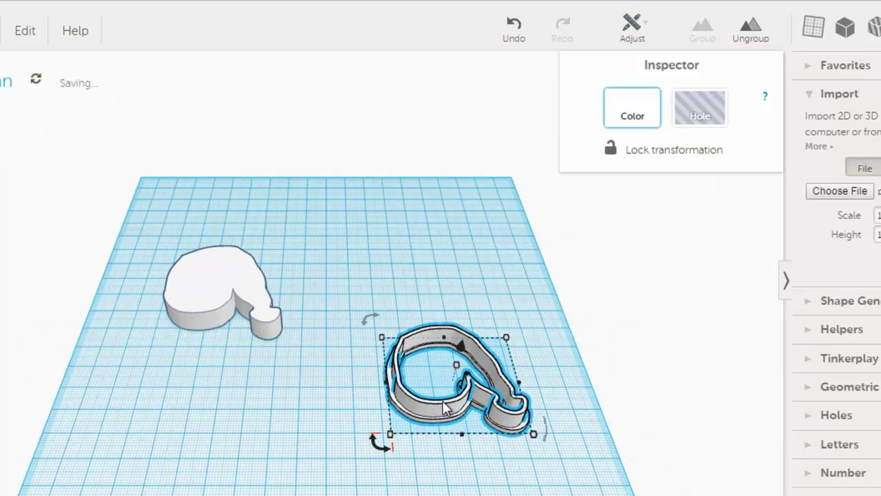
Reduce the height of the solid hat to turn it into a thin plate.
{"action": "left_click", "coordinate": [210, 306]}
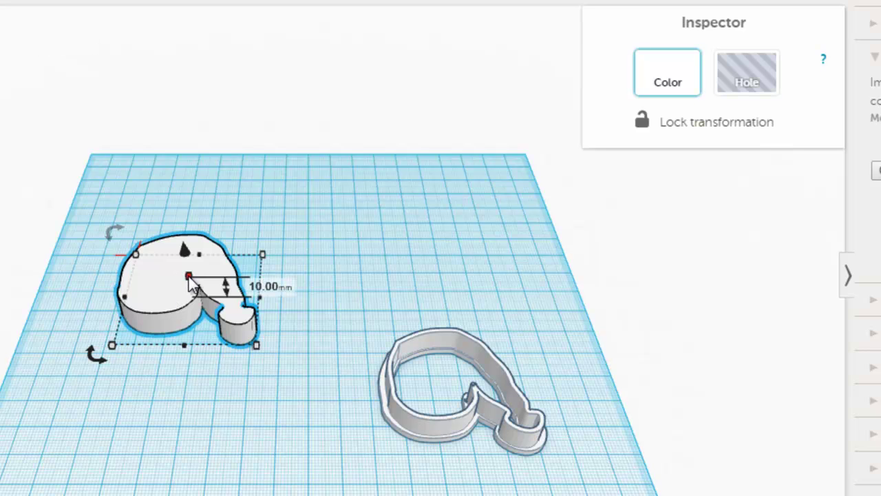
{"action": "mouse_move", "coordinate": [189, 277]}
{"action": "left_mouse_down"}
{"action": "mouse_move", "coordinate": [193, 301]}
{"action": "mouse_move", "coordinate": [192, 292]}
{"action": "left_mouse_up"}
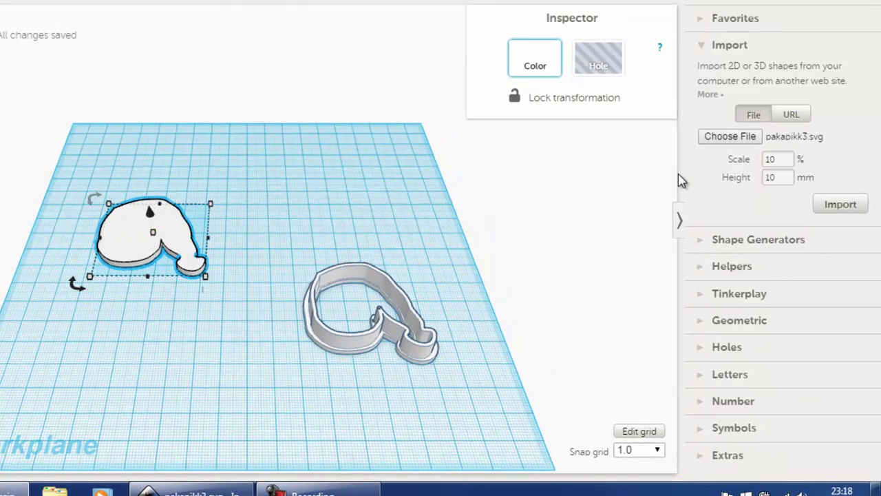
Add a half sphere from the geometric shapes and place it on the left part of the solid hat.
{"action": "left_click", "coordinate": [702, 51]}
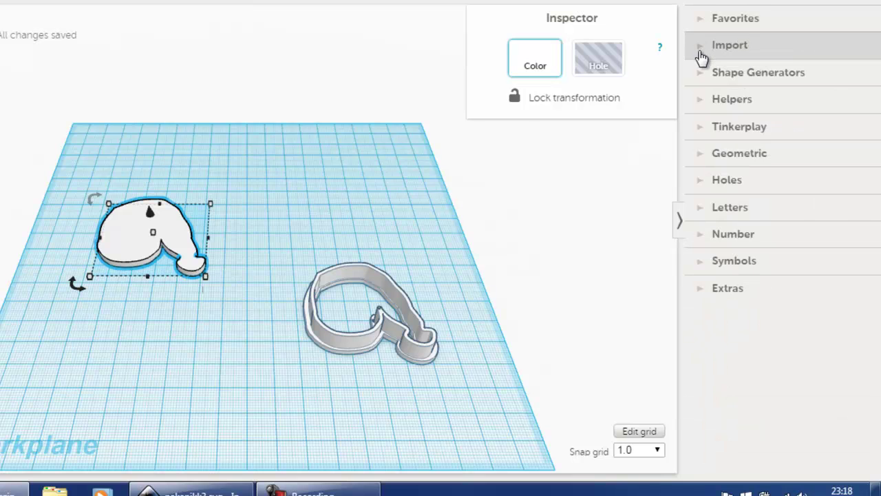
{"action": "left_click", "coordinate": [702, 161]}
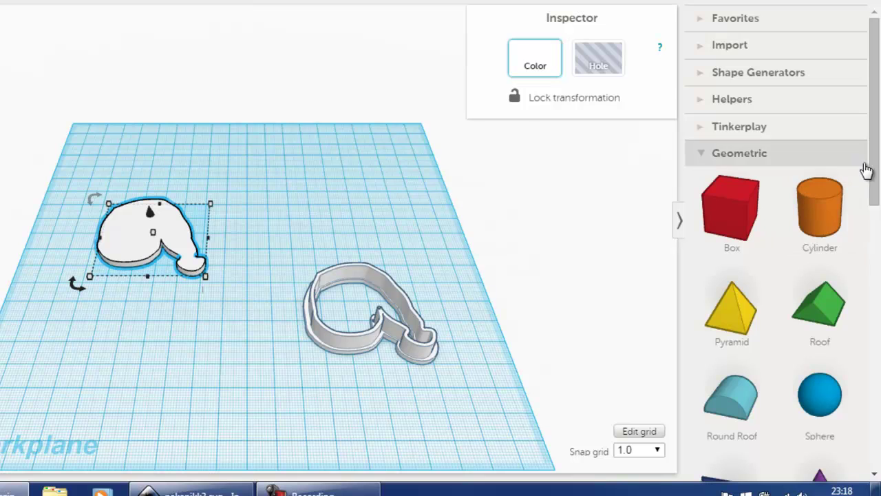
{"action": "left_click_drag", "start_coordinate": [878, 98], "coordinate": [879, 197]}
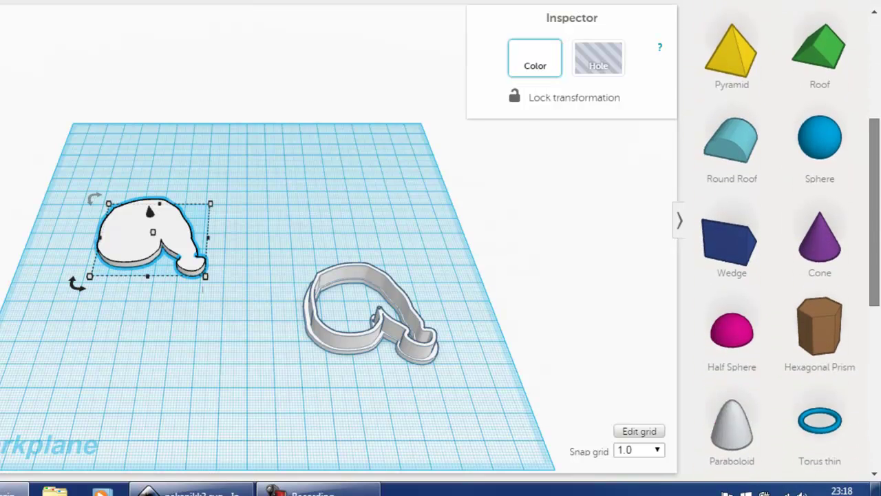
{"action": "left_click_drag", "start_coordinate": [731, 331], "coordinate": [77, 326]}
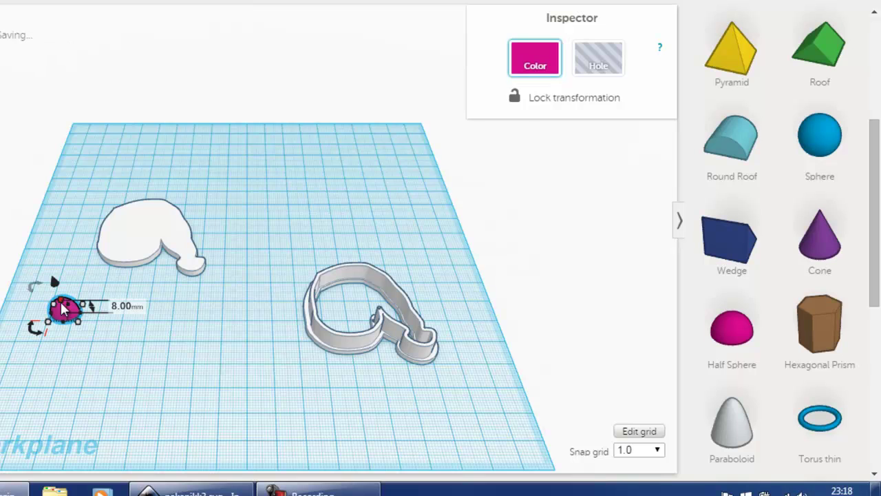
{"action": "left_click_drag", "start_coordinate": [63, 308], "coordinate": [120, 232]}
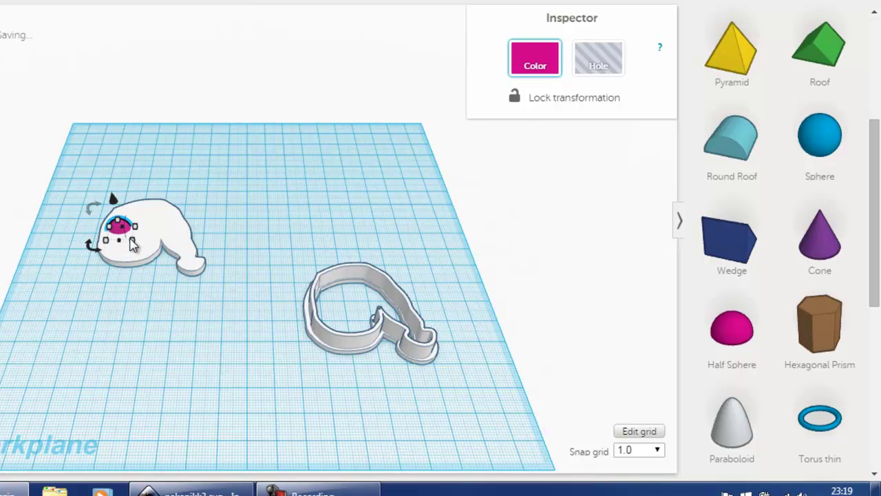
Shrink the half sphere on the solid hat to 7 mm wide by 6 mm deep.
{"action": "left_click", "coordinate": [132, 245]}
{"action": "left_click", "coordinate": [124, 238]}
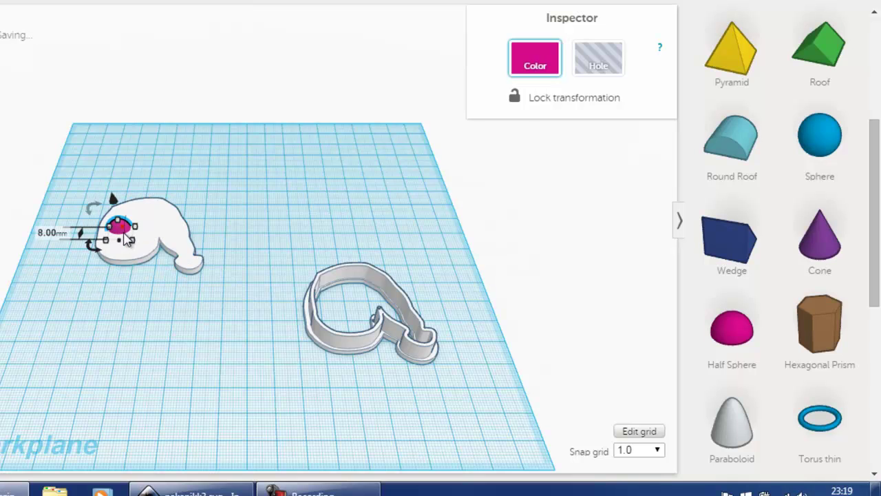
{"action": "left_click", "coordinate": [131, 246], "text": "shift"}
{"action": "left_click", "coordinate": [126, 243]}
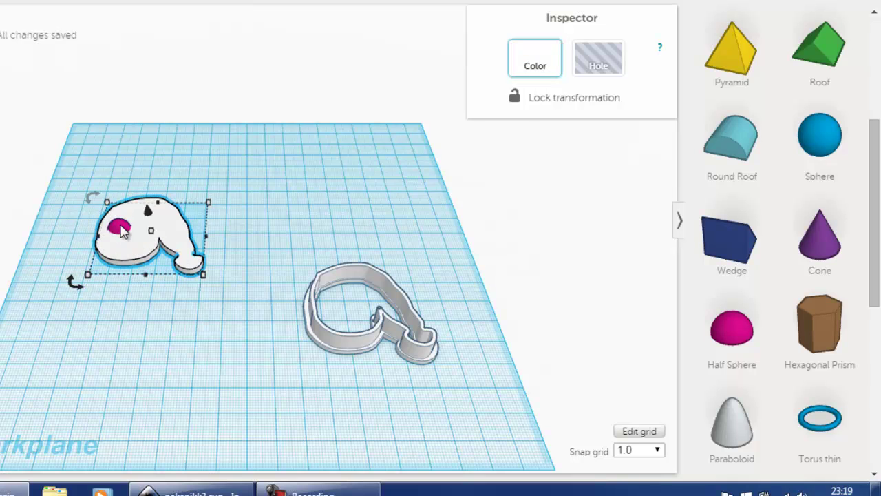
{"action": "left_click", "coordinate": [125, 238]}
{"action": "left_click_drag", "start_coordinate": [133, 245], "coordinate": [125, 238]}
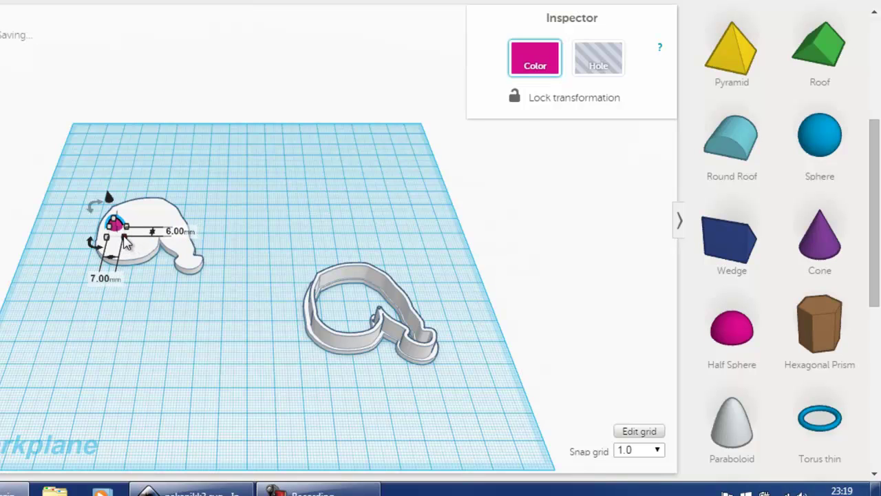
Duplicate the small half sphere on the solid hat and place the copy to the right of the original with a gap between them.
{"action": "left_click", "coordinate": [151, 294]}
{"action": "left_click", "coordinate": [119, 236]}
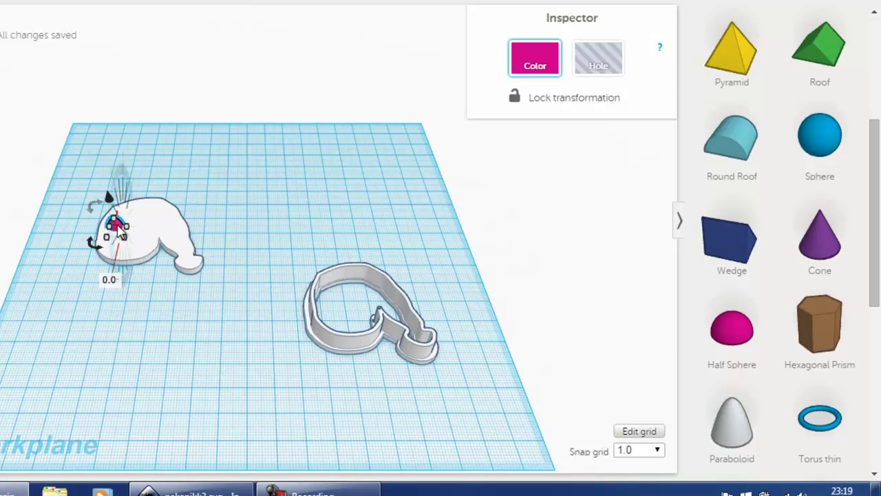
{"action": "mouse_move", "coordinate": [118, 234]}
{"action": "left_mouse_down"}
{"action": "mouse_move", "coordinate": [141, 233]}
{"action": "mouse_move", "coordinate": [118, 227]}
{"action": "mouse_move", "coordinate": [127, 231]}
{"action": "left_mouse_up"}
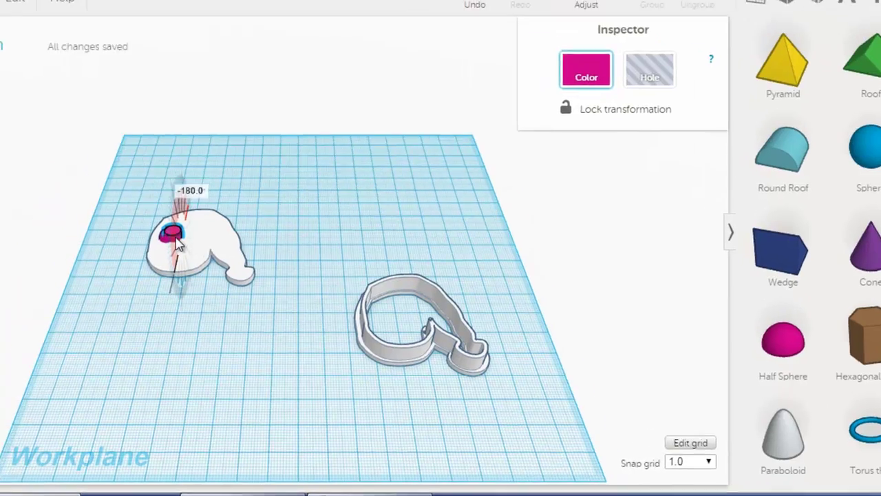
{"action": "left_click_drag", "start_coordinate": [178, 242], "coordinate": [173, 236]}
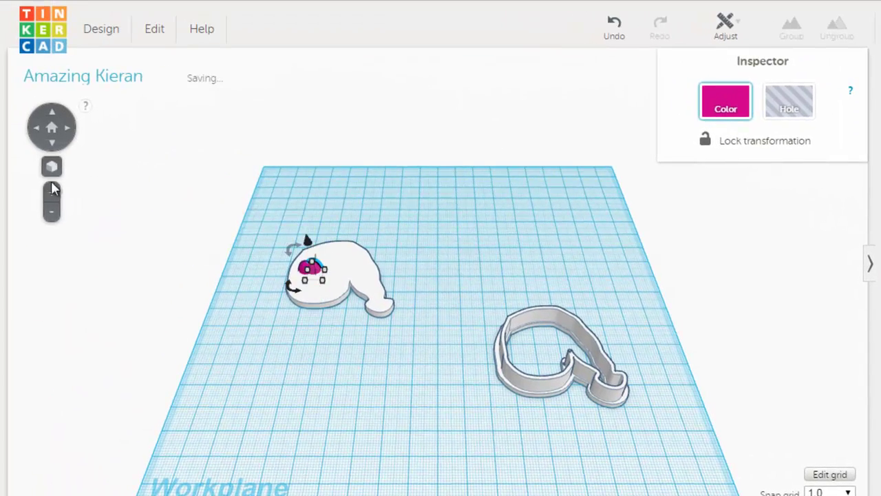
{"action": "left_click", "coordinate": [51, 192]}
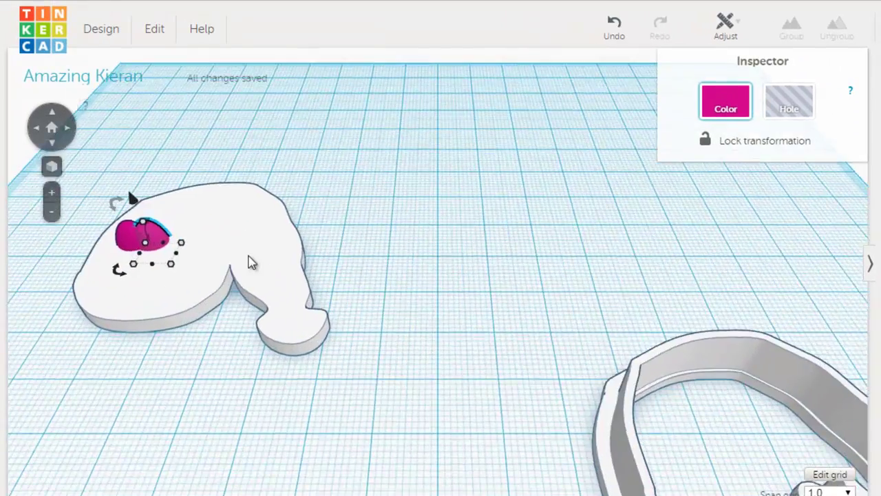
{"action": "left_click", "coordinate": [261, 265]}
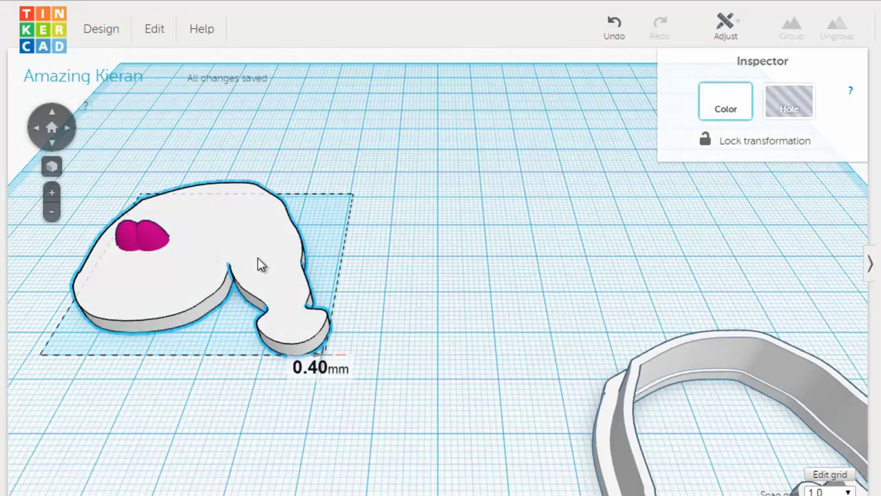
{"action": "left_click", "coordinate": [153, 241]}
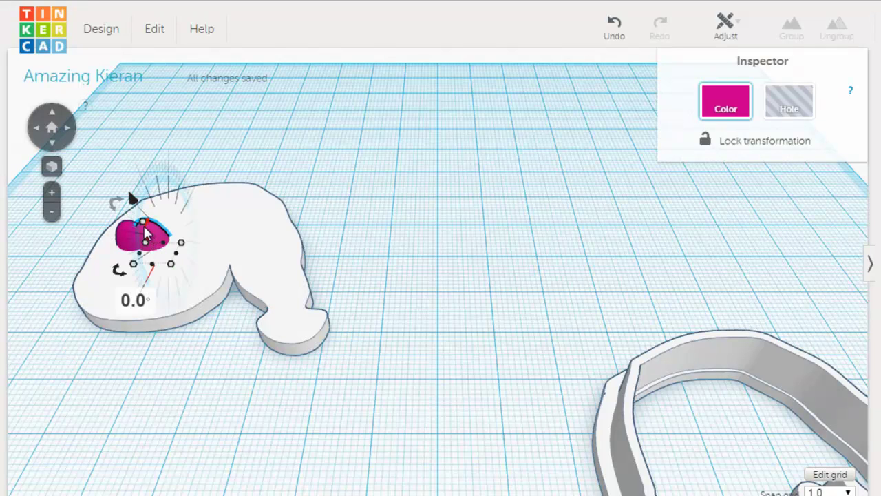
{"action": "left_click_drag", "start_coordinate": [141, 238], "coordinate": [177, 245], "text": "alt"}
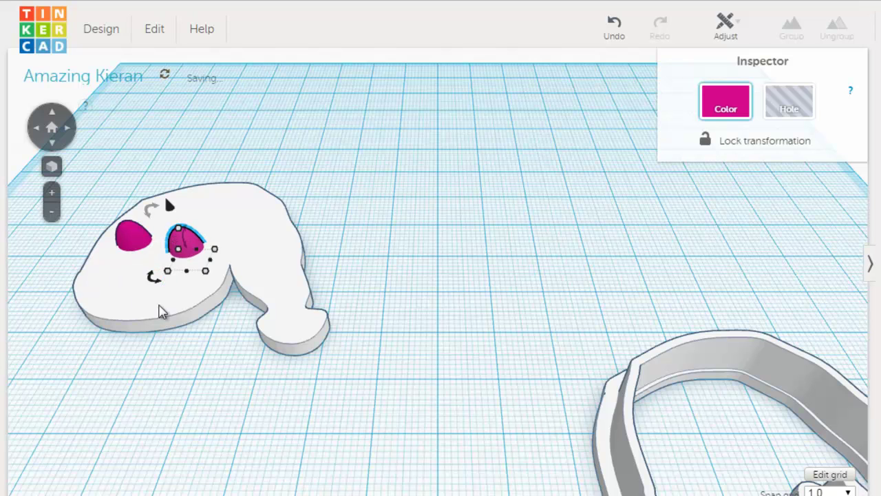
{"action": "left_click", "coordinate": [314, 417]}
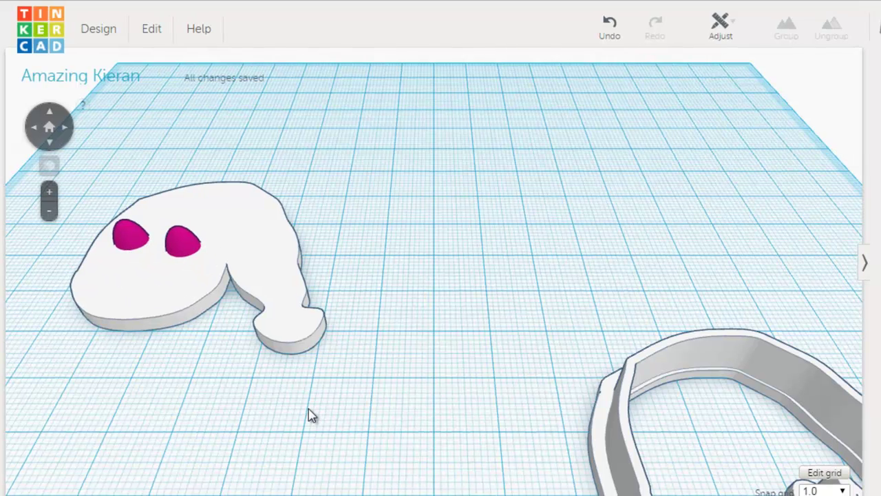
{"action": "scroll", "coordinate": [732, 178], "scroll_direction": "up", "scroll_amount": 4}
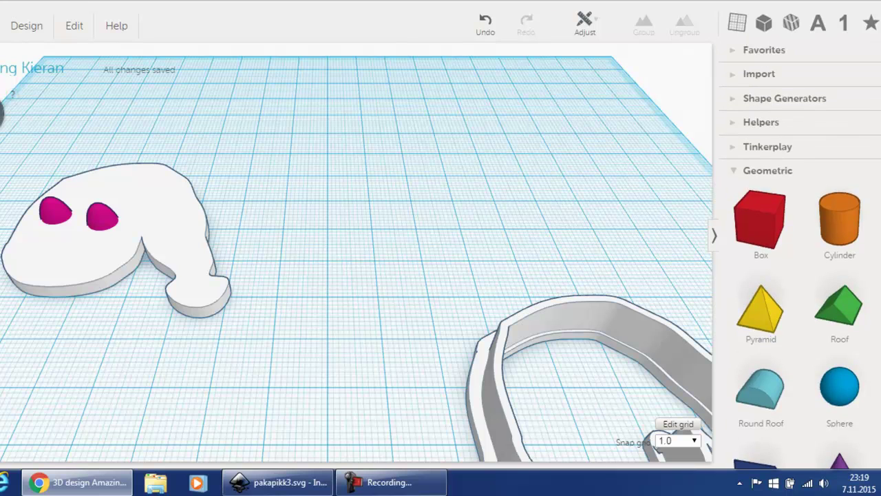
{"action": "left_click", "coordinate": [733, 173]}
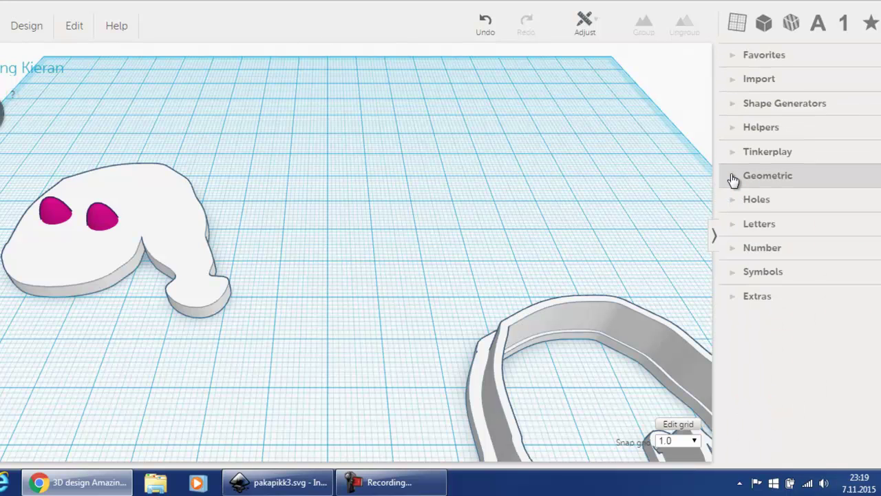
{"action": "left_click", "coordinate": [294, 491]}
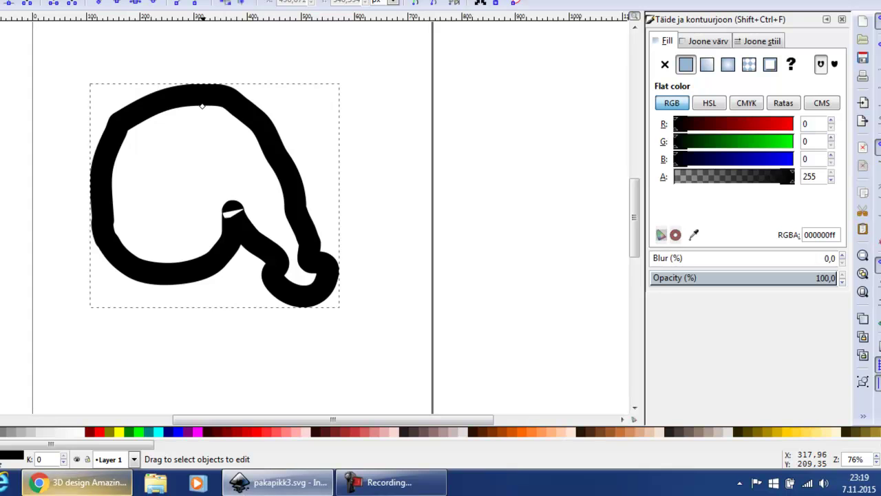
{"action": "left_click", "coordinate": [68, 491]}
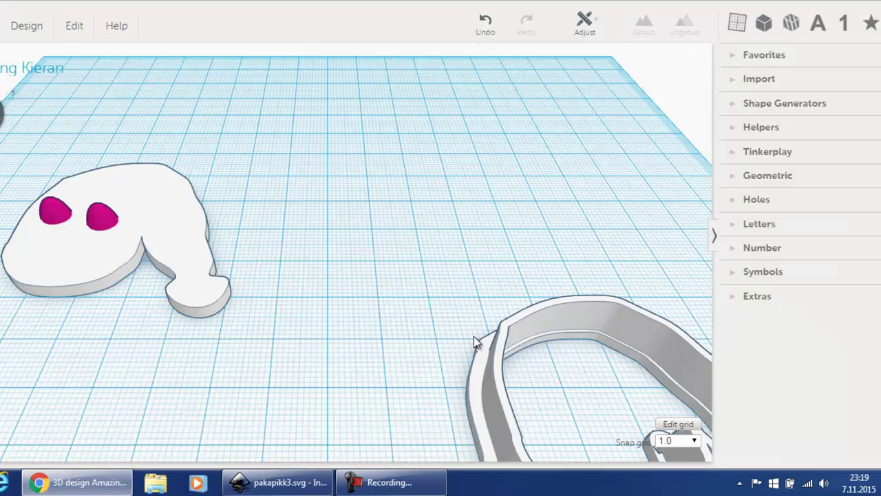
{"action": "scroll", "coordinate": [342, 317], "scroll_direction": "down", "scroll_amount": 5}
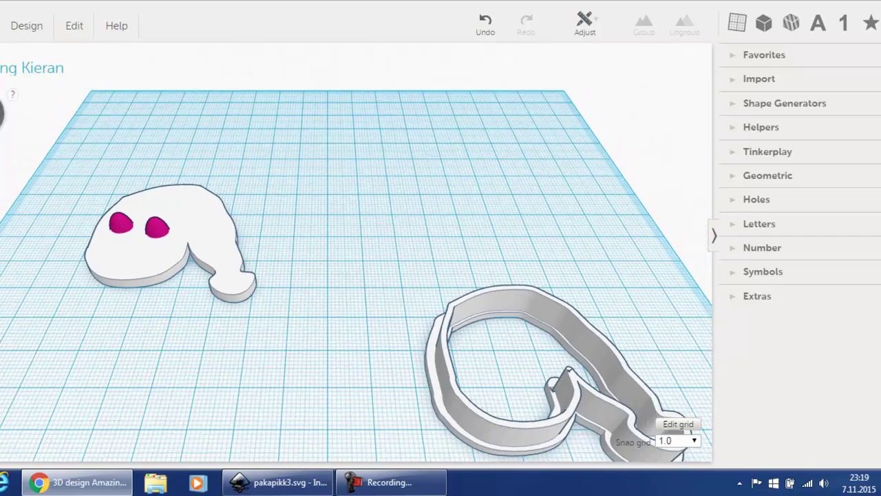